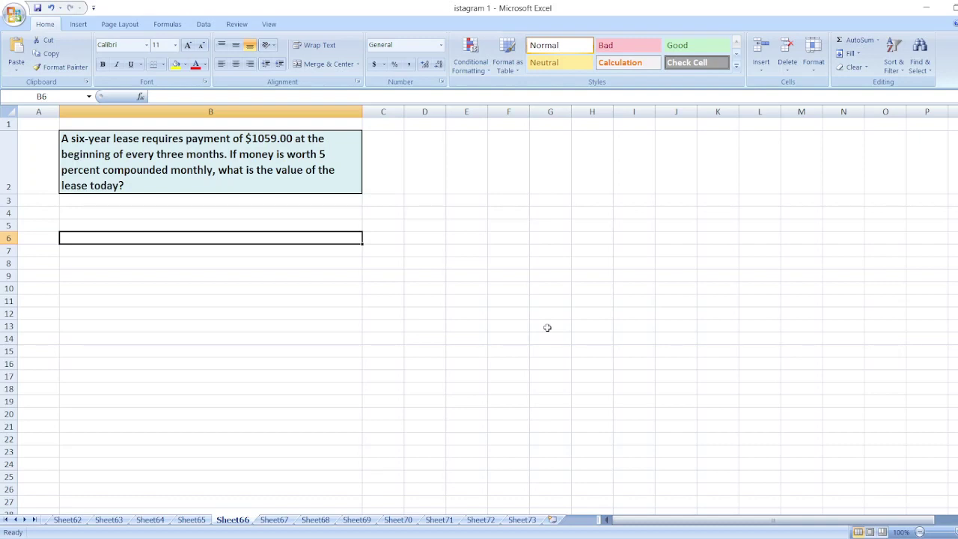
Type the heading 'Quarterly Interest Rate:' in E2 and the label 'Annual Rate =' in E3
{"action": "left_click", "coordinate": [470, 235]}
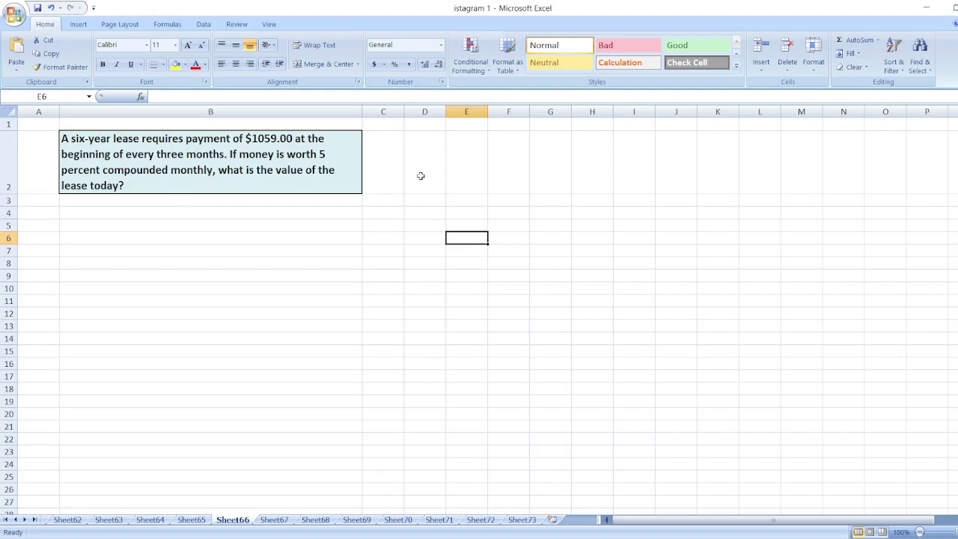
{"action": "left_click", "coordinate": [466, 167]}
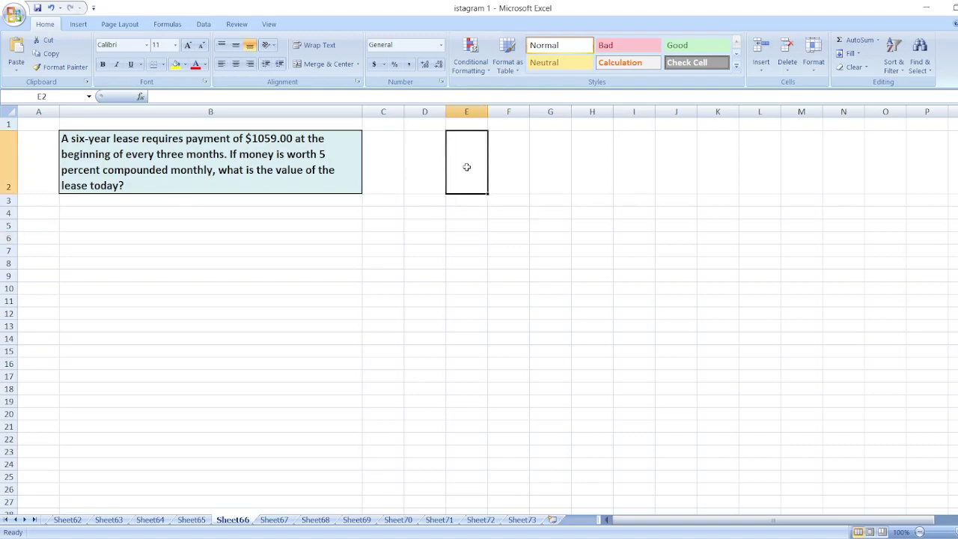
{"action": "type", "text": "Quart"}
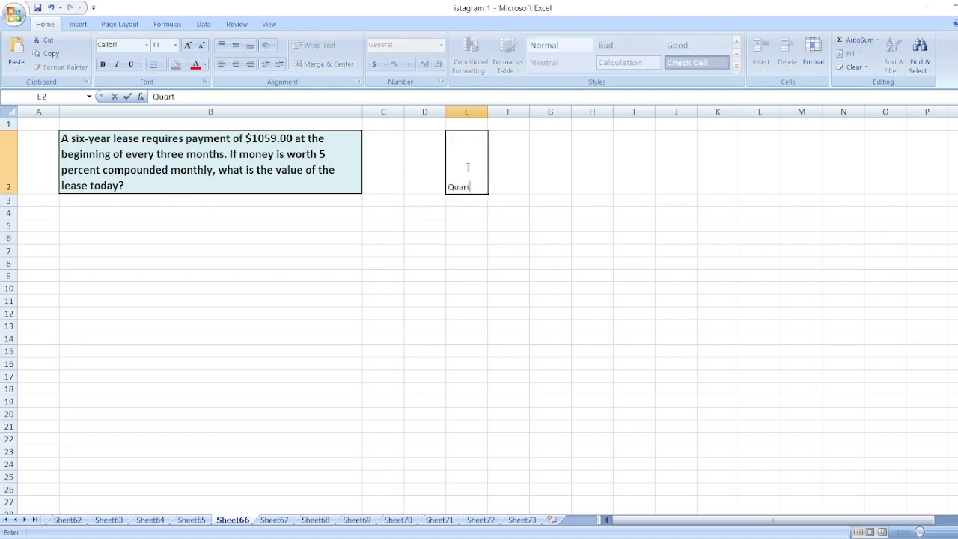
{"action": "type", "text": "erly Interest Rate:"}
{"action": "key", "text": "Return"}
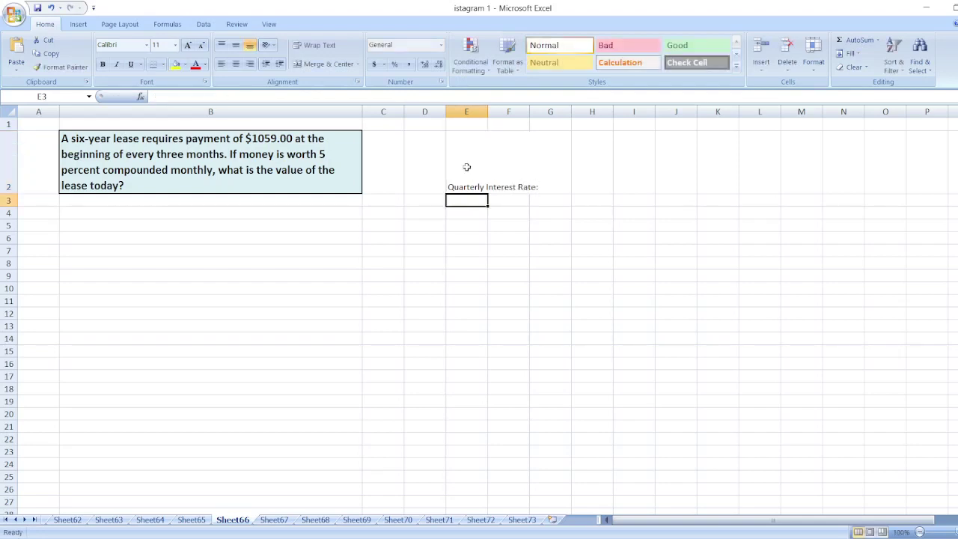
{"action": "type", "text": "Annual"}
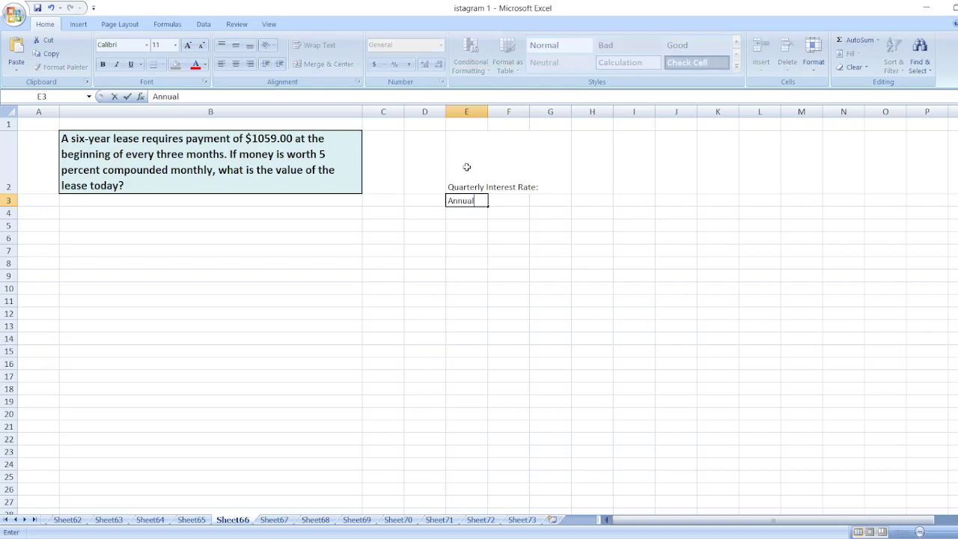
{"action": "type", "text": " Rate ="}
{"action": "key", "text": "Tab"}
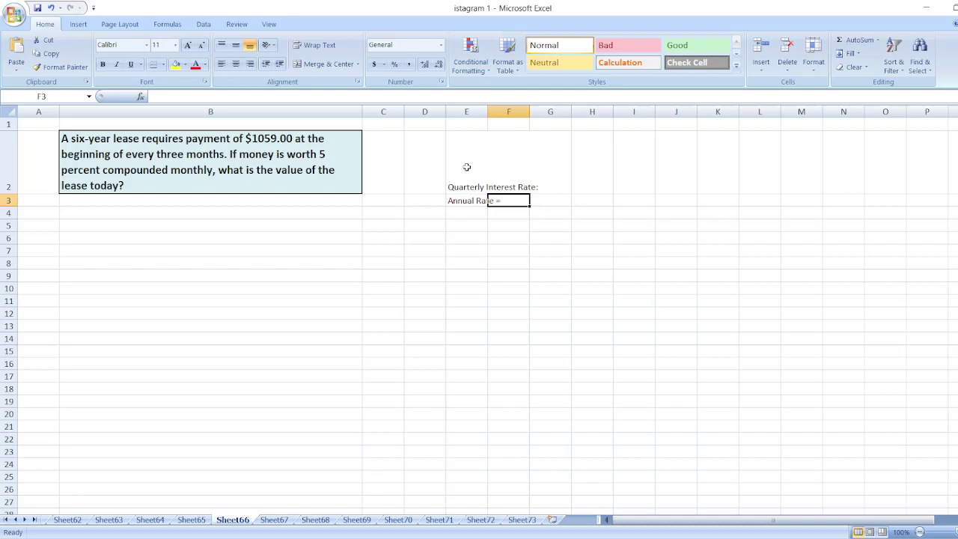
Enter 5% as the annual rate in F3 and widen column E to show the labels
{"action": "key", "text": "Left"}
{"action": "key", "text": "Right"}
{"action": "type", "text": "5%"}
{"action": "key", "text": "Return"}
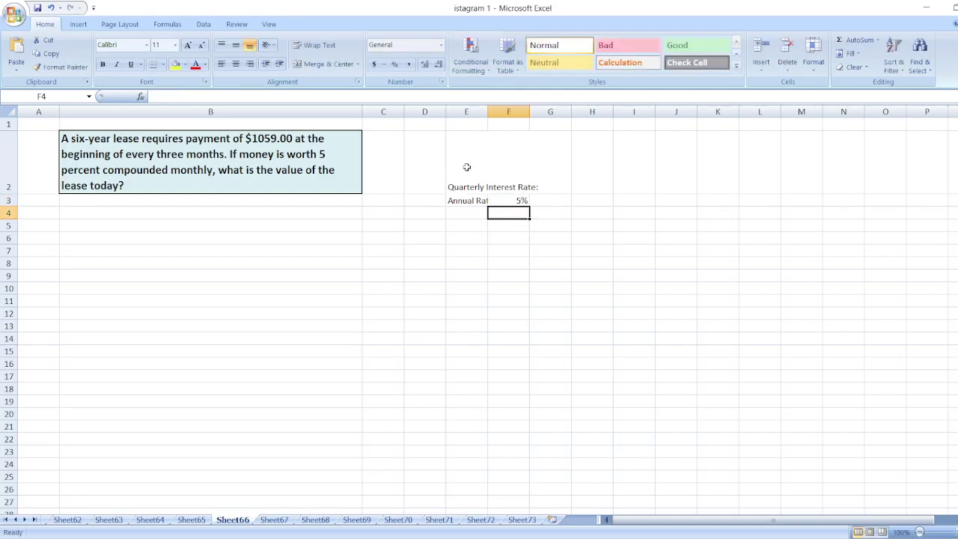
{"action": "left_click_drag", "start_coordinate": [487, 113], "coordinate": [560, 116]}
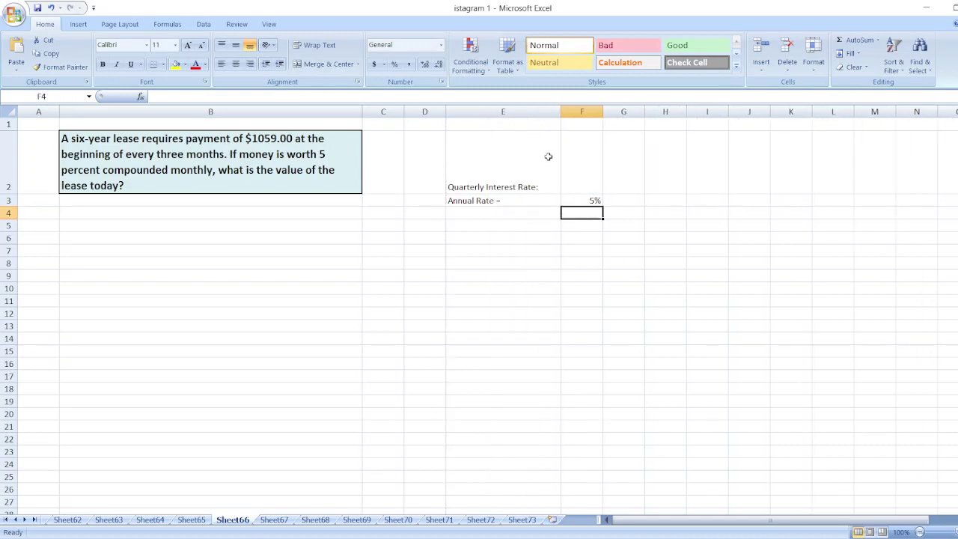
{"action": "left_click", "coordinate": [526, 215]}
Add the label 'EAR =' in E4 with the formula =(1+5%/12)^12-1 in F4
{"action": "type", "text": "EAR"}
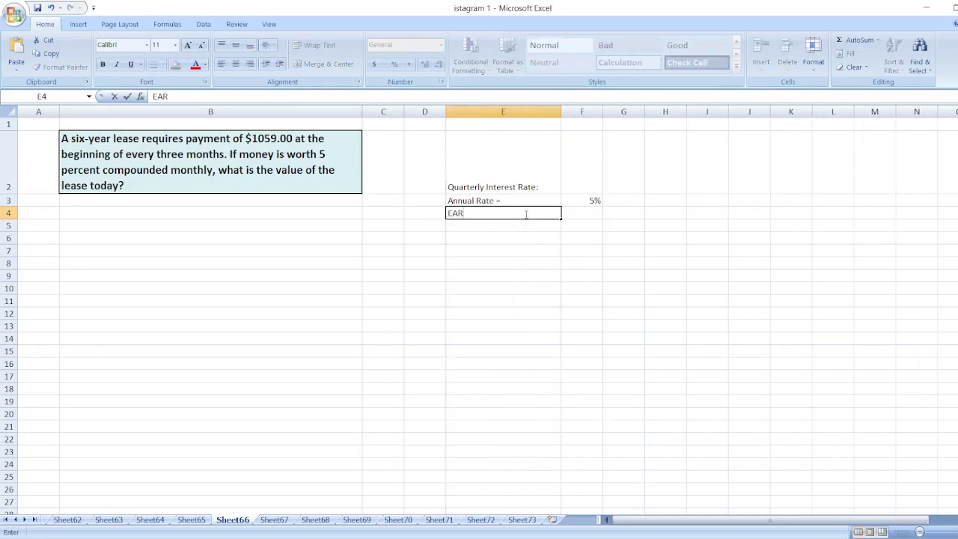
{"action": "type", "text": " ="}
{"action": "key", "text": "Tab"}
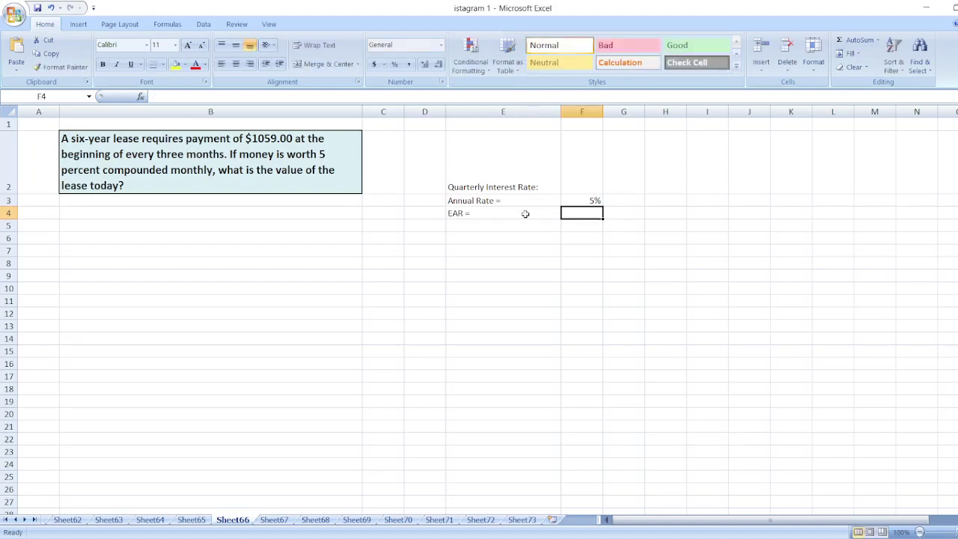
{"action": "type", "text": "="}
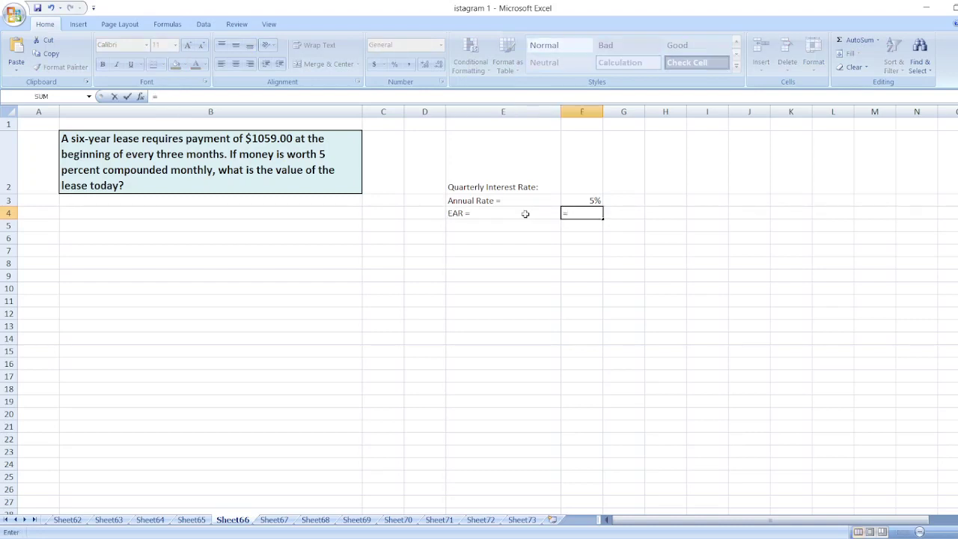
{"action": "type", "text": "(1+5%/12)^12"}
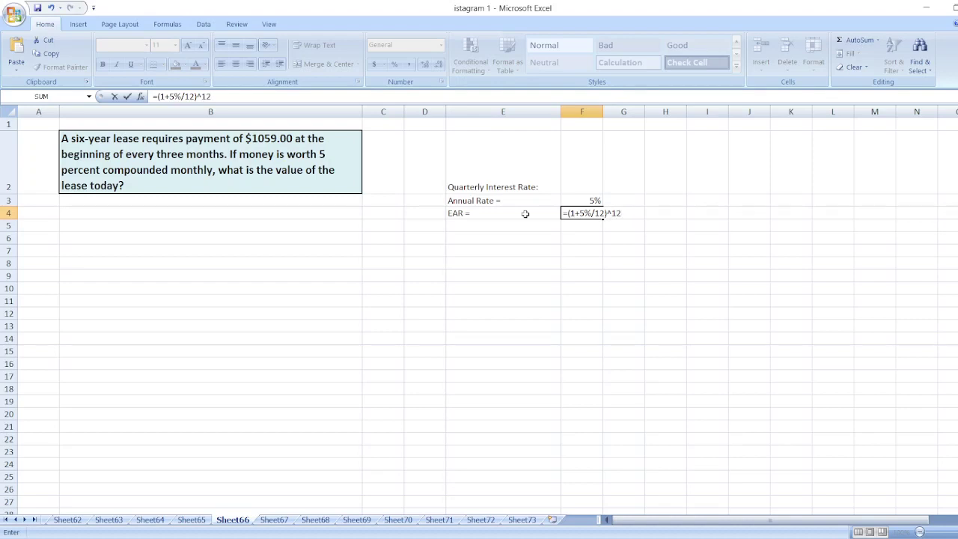
{"action": "type", "text": "-1"}
{"action": "type", "text": " 1"}
{"action": "key", "text": "ctrl+Return"}
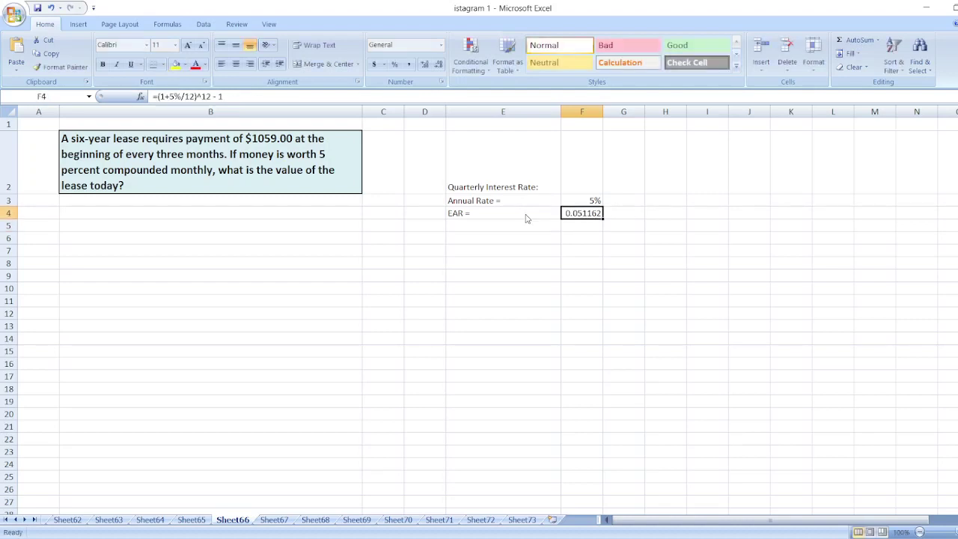
Format the EAR as a percentage with two decimals, showing 5.12%
{"action": "left_click", "coordinate": [409, 67]}
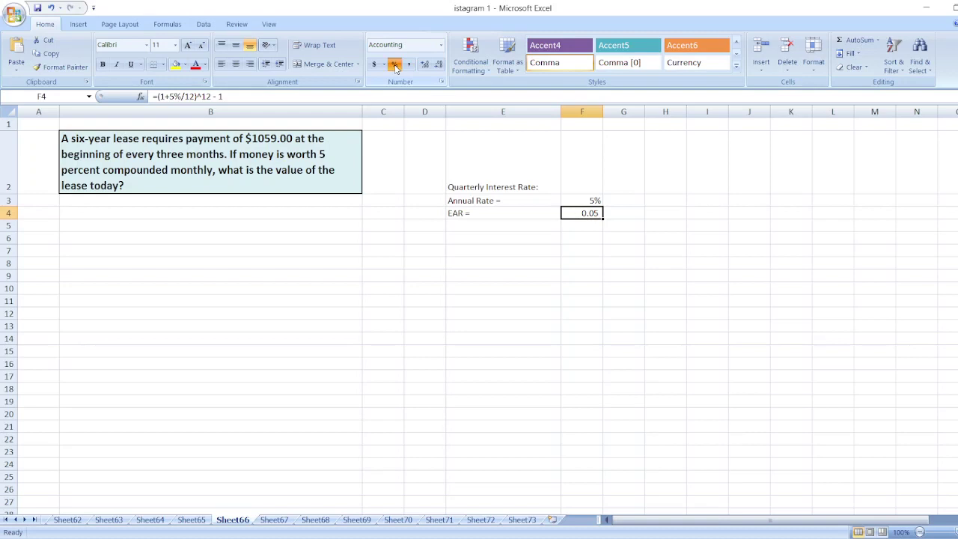
{"action": "left_click", "coordinate": [396, 65]}
{"action": "left_click", "coordinate": [424, 65]}
{"action": "left_click", "coordinate": [424, 65]}
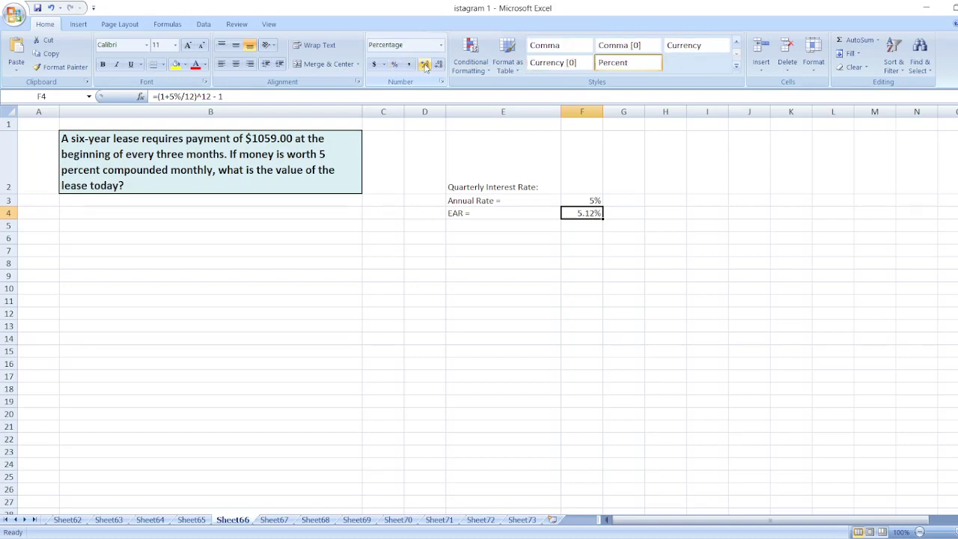
{"action": "left_click", "coordinate": [510, 223]}
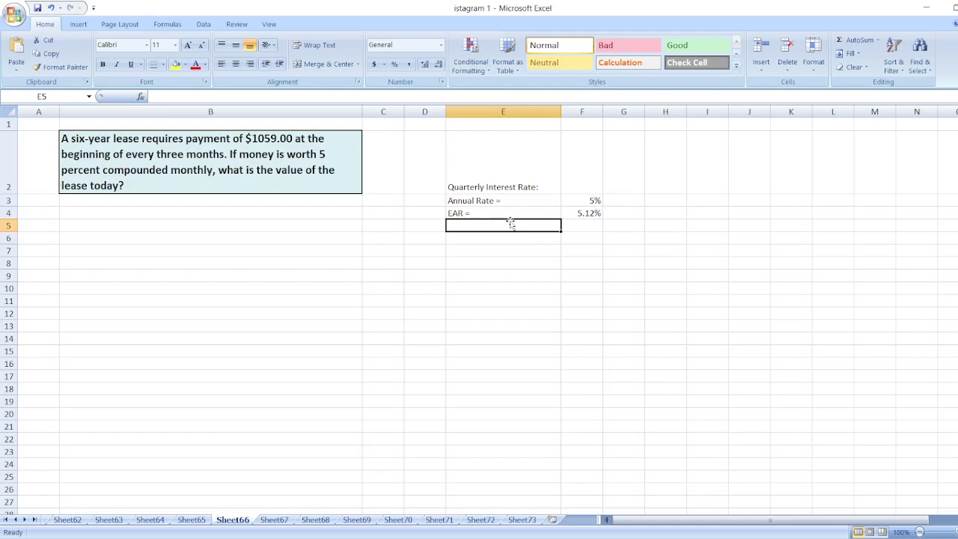
Add the 'Quarterly Interest Rate:' label in E5 with =(1+F4)^(1/4)-1 in F5
{"action": "type", "text": "Quarterly Interest Rate:"}
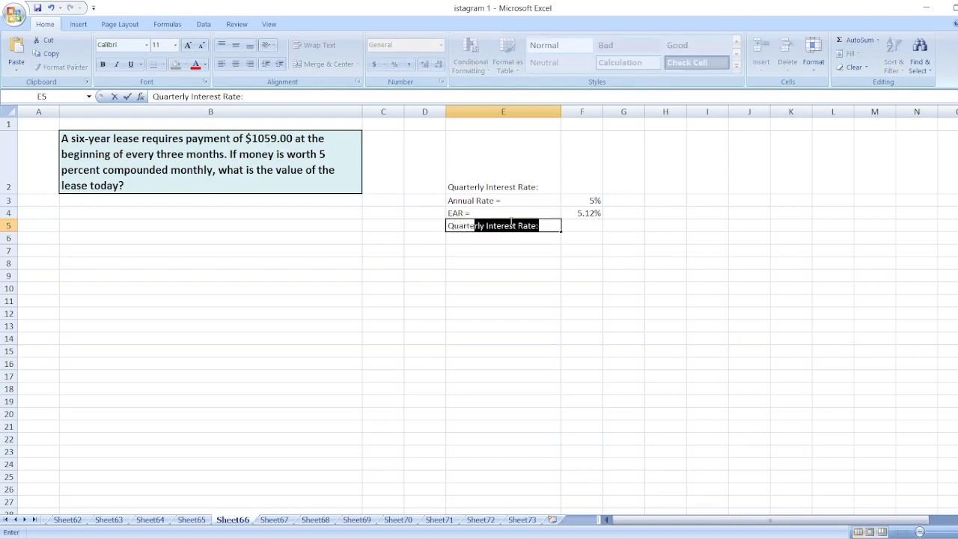
{"action": "key", "text": "Tab"}
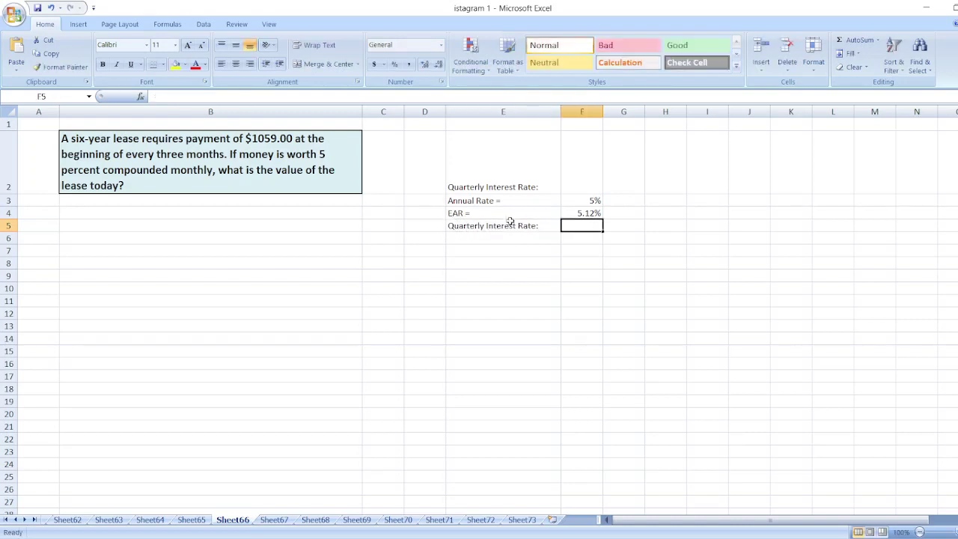
{"action": "type", "text": "="}
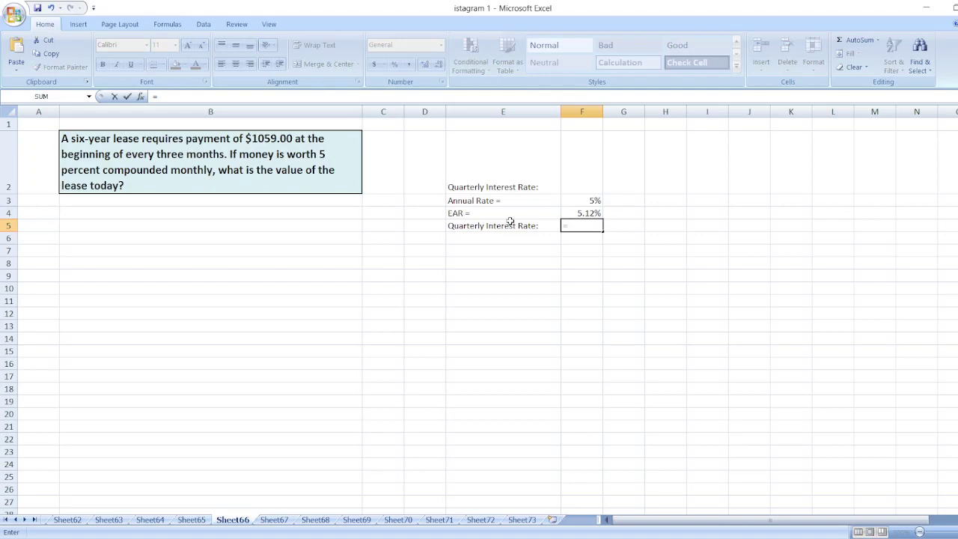
{"action": "type", "text": "(1+"}
{"action": "key", "text": "Up"}
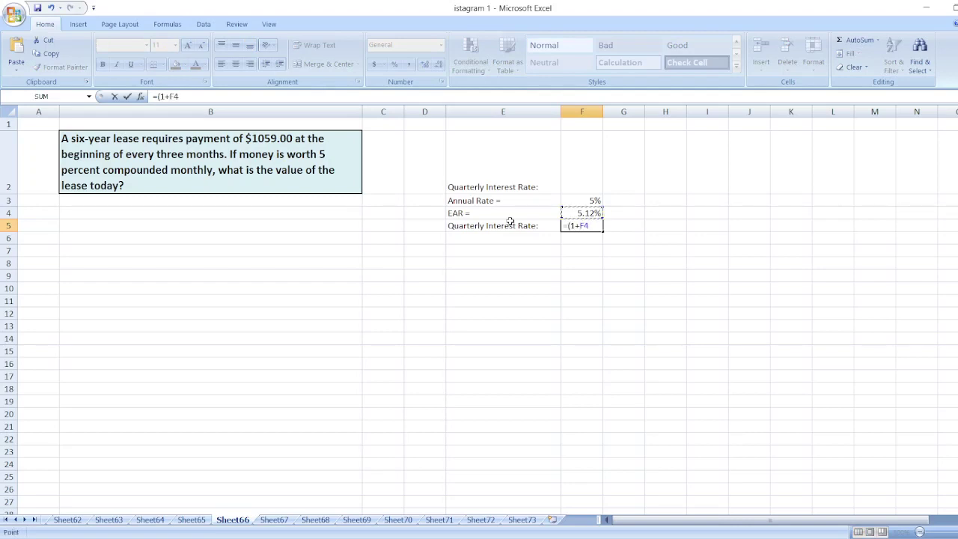
{"action": "type", "text": ")^(1/4"}
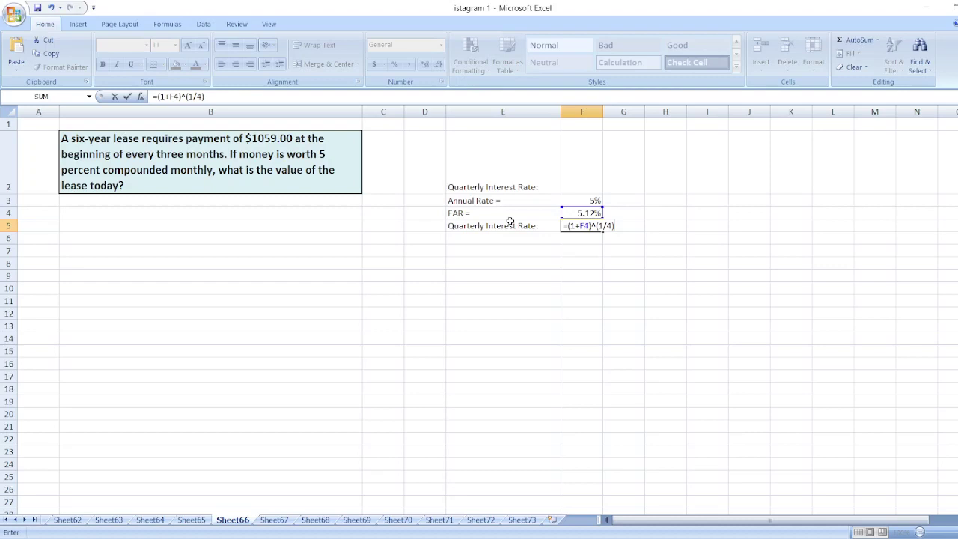
{"action": "type", "text": "- 1"}
{"action": "key", "text": "Return"}
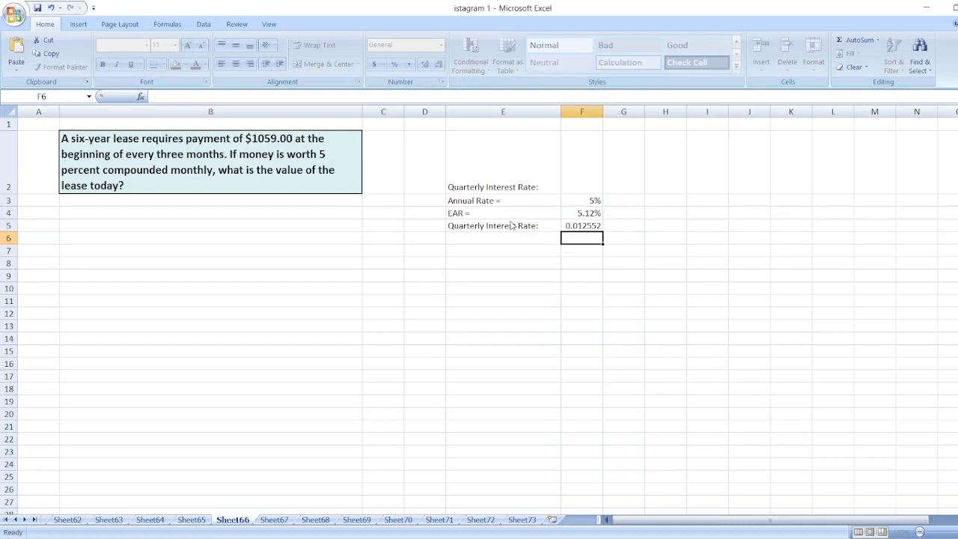
Format the quarterly rate as a percentage showing 1.26%
{"action": "key", "text": "Up"}
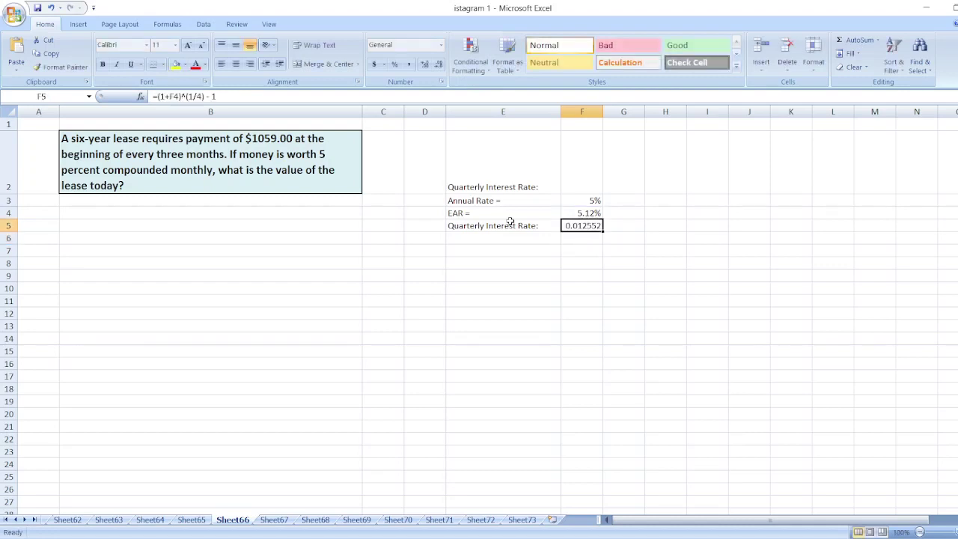
{"action": "left_click", "coordinate": [396, 65]}
{"action": "left_click", "coordinate": [424, 64]}
{"action": "left_click", "coordinate": [425, 64]}
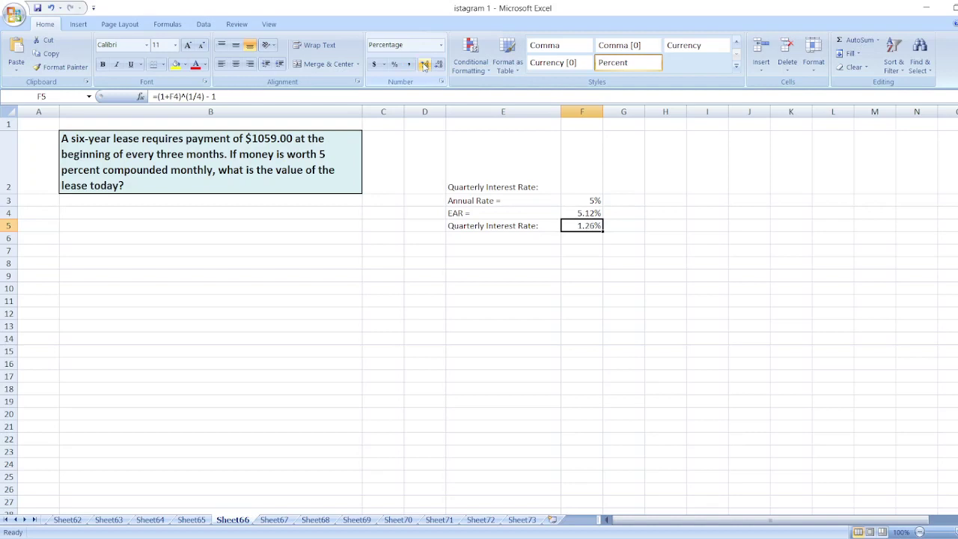
Bold the quarterly rate row E5:F5 and the E2 heading
{"action": "left_click", "coordinate": [495, 225]}
{"action": "key", "text": "shift+Right"}
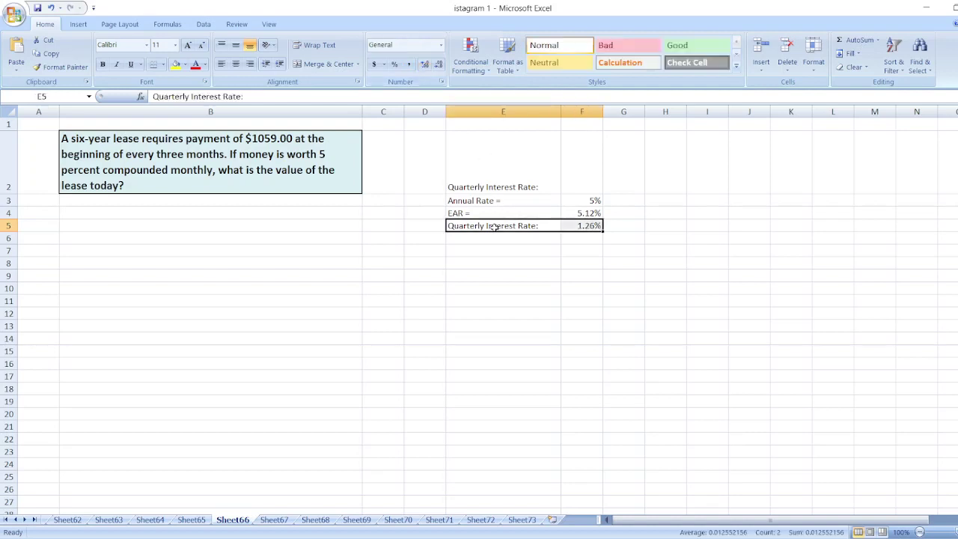
{"action": "key", "text": "ctrl+b"}
{"action": "left_click", "coordinate": [495, 226]}
{"action": "key", "text": "Up"}
{"action": "key", "text": "Up"}
{"action": "key", "text": "Up"}
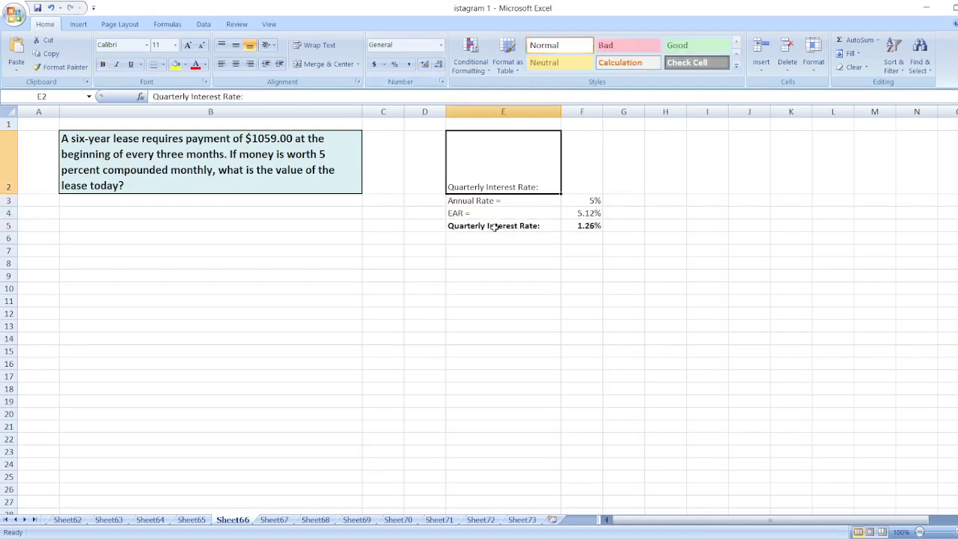
{"action": "key", "text": "ctrl+b"}
{"action": "key", "text": "Down"}
{"action": "key", "text": "Down"}
{"action": "key", "text": "Down"}
{"action": "key", "text": "Down"}
{"action": "key", "text": "Down"}
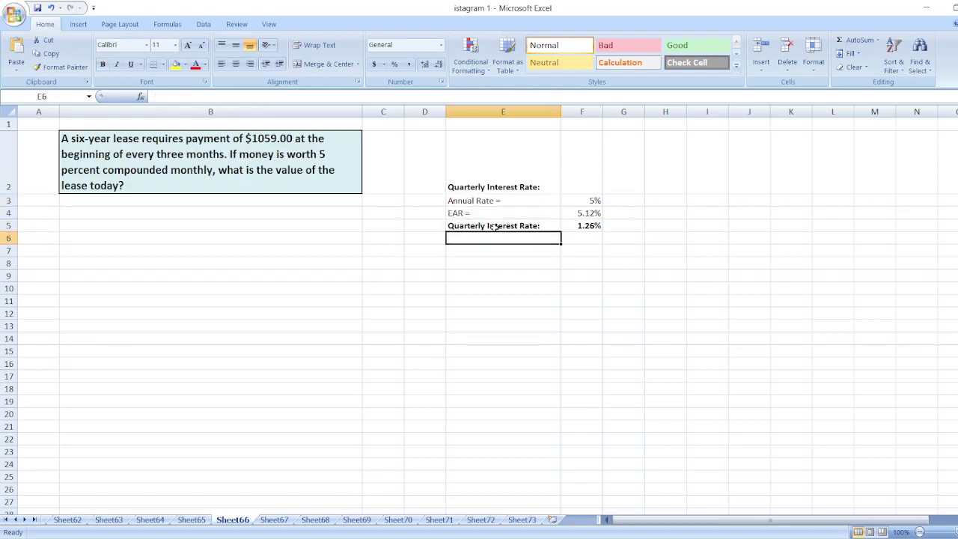
{"action": "key", "text": "Down"}
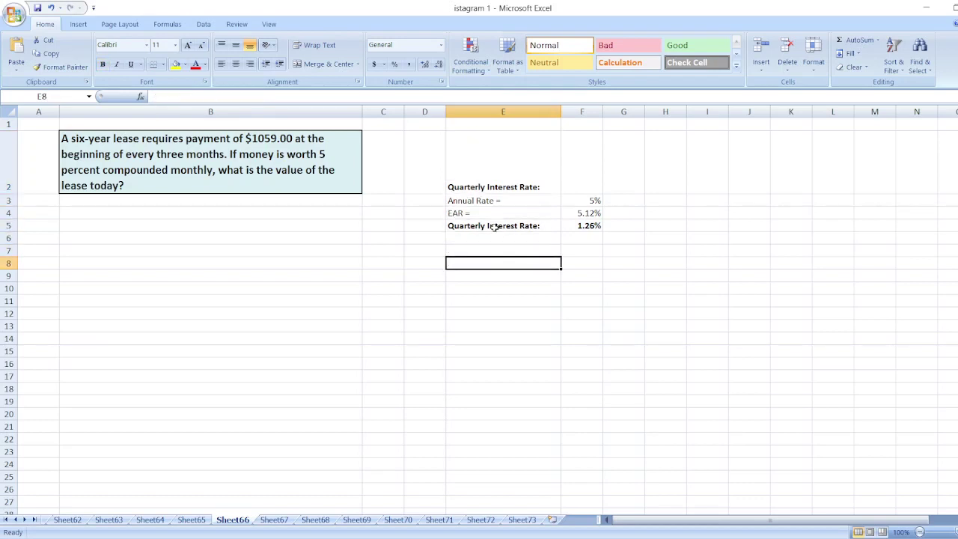
Type 'Value of Lease Today:' in E8 and the text =-pv(rate,nper,pmt,fv,type) in E9
{"action": "type", "text": "Value of Le"}
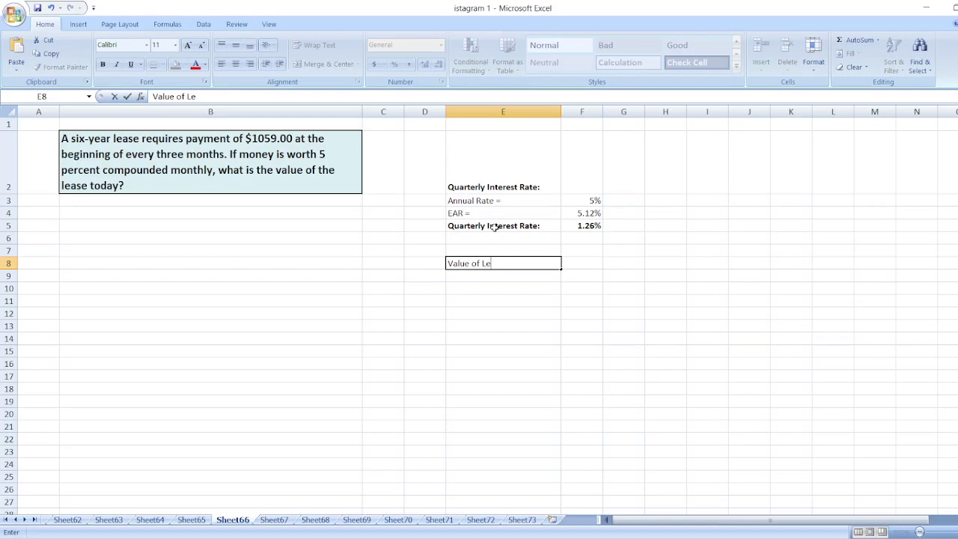
{"action": "type", "text": "ase Today:"}
{"action": "key", "text": "Return"}
{"action": "type", "text": "="}
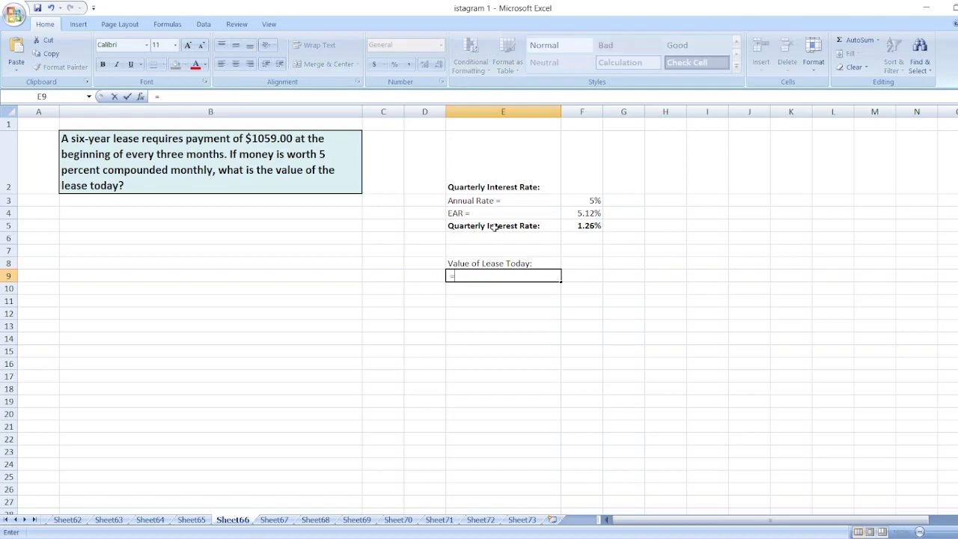
{"action": "type", "text": "-pv(rate,nper,"}
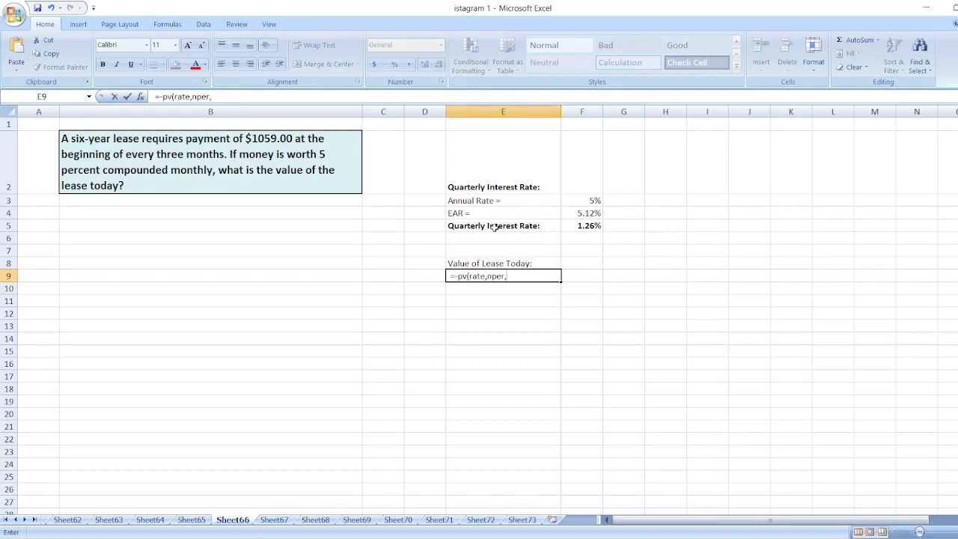
{"action": "type", "text": "pmt,fv,typr)"}
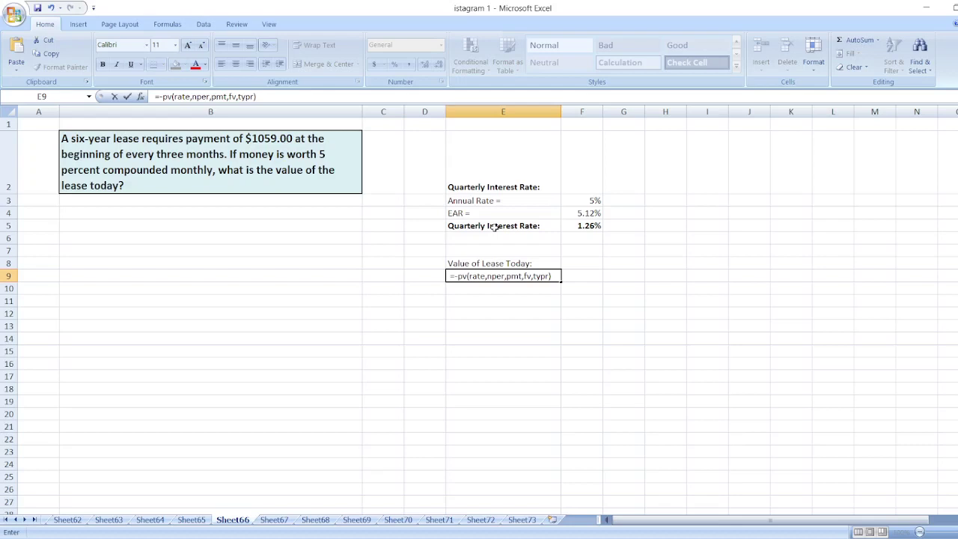
{"action": "key", "text": "BackSpace"}
{"action": "key", "text": "BackSpace"}
{"action": "type", "text": "e)"}
{"action": "key", "text": "Return"}
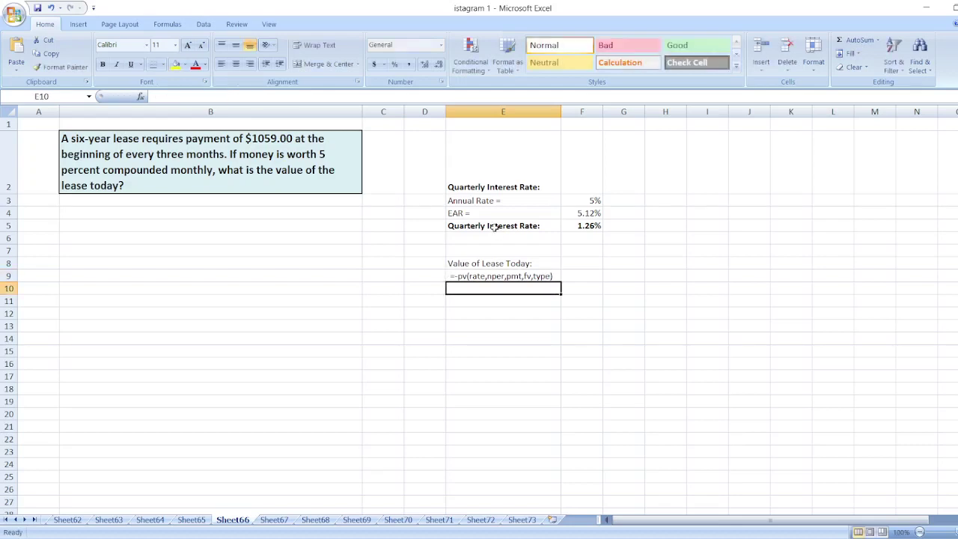
{"action": "key", "text": "Return"}
Add a 'Here,' label and a Rate row linked to F5, showing 1.26%
{"action": "type", "text": "Here"}
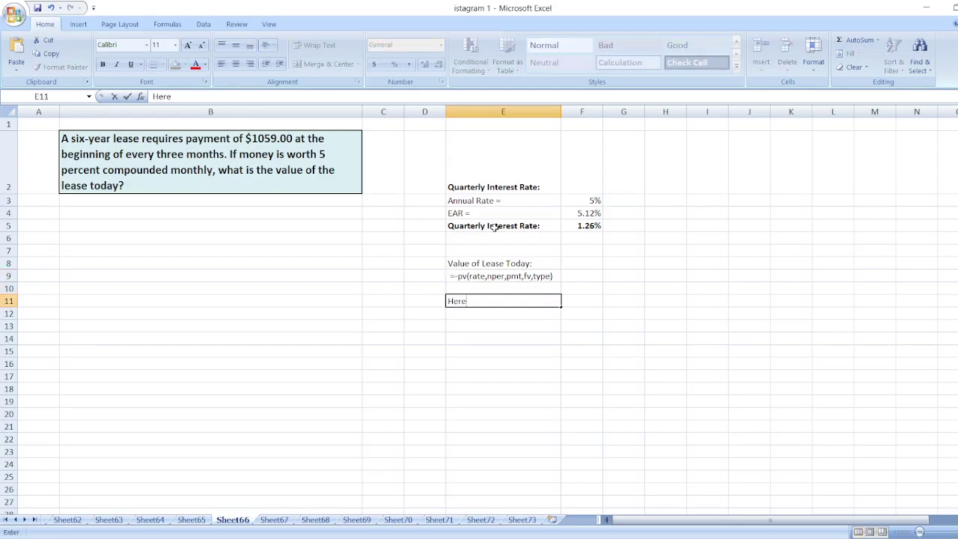
{"action": "type", "text": ","}
{"action": "key", "text": "Return"}
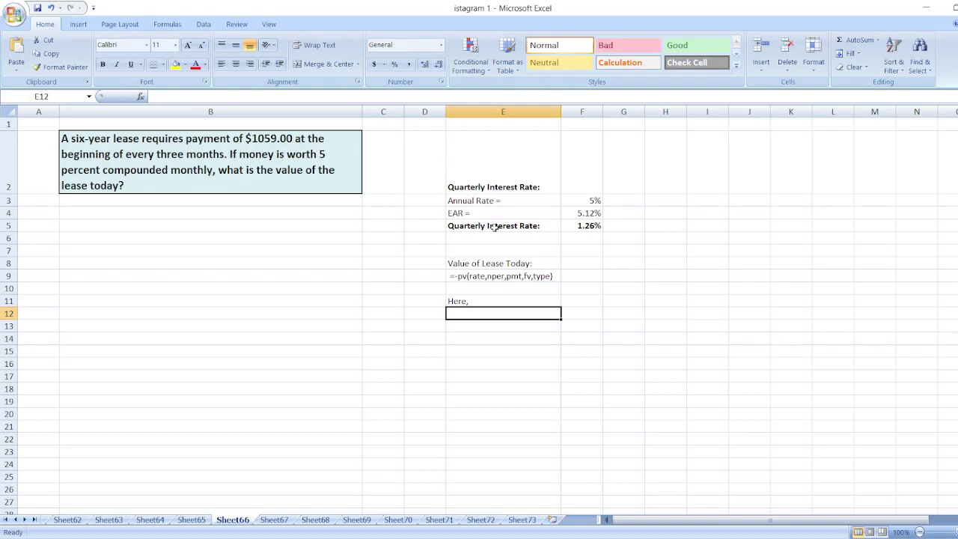
{"action": "type", "text": "RAte"}
{"action": "key", "text": "Tab"}
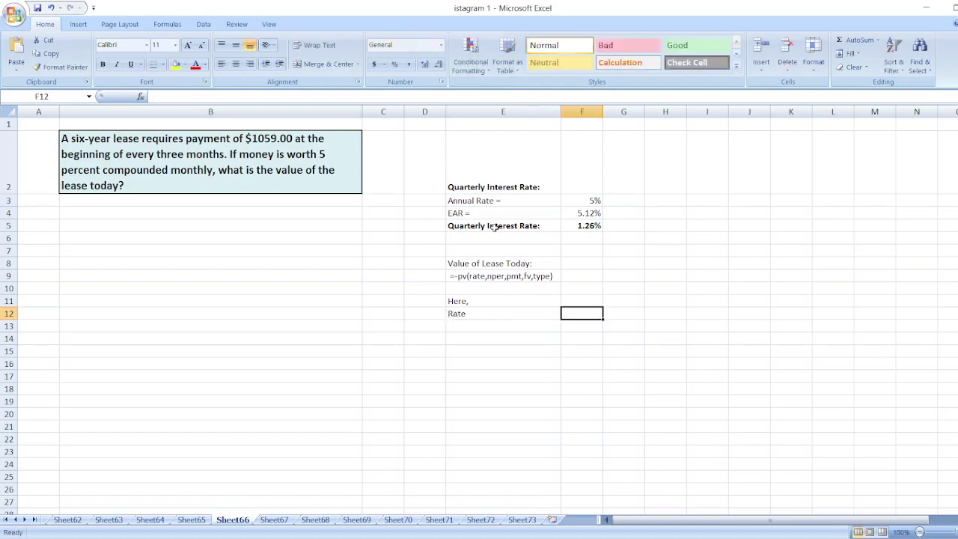
{"action": "type", "text": "="}
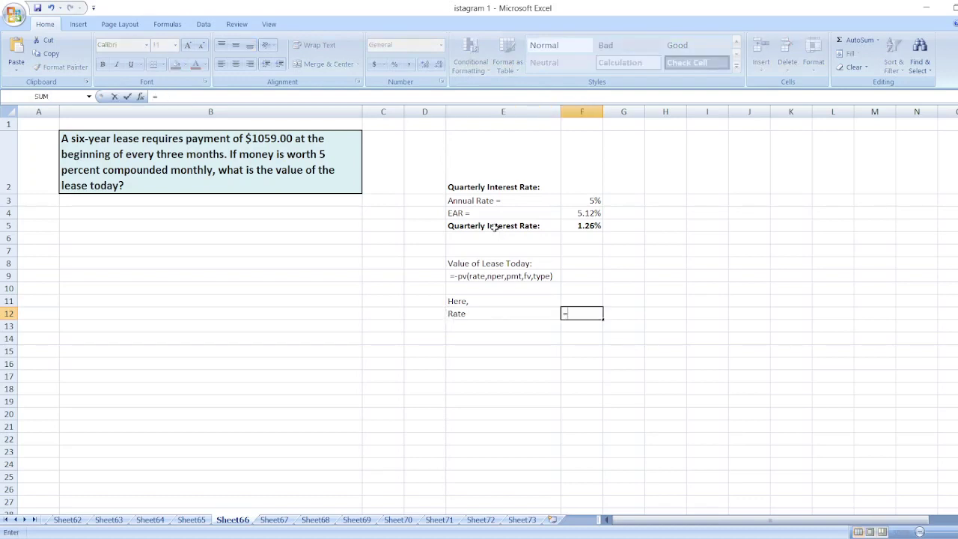
{"action": "left_click", "coordinate": [587, 237]}
{"action": "left_click", "coordinate": [587, 229]}
{"action": "key", "text": "Return"}
Add NPER as =6*4 (24) and PMT as $1,059
{"action": "type", "text": "N"}
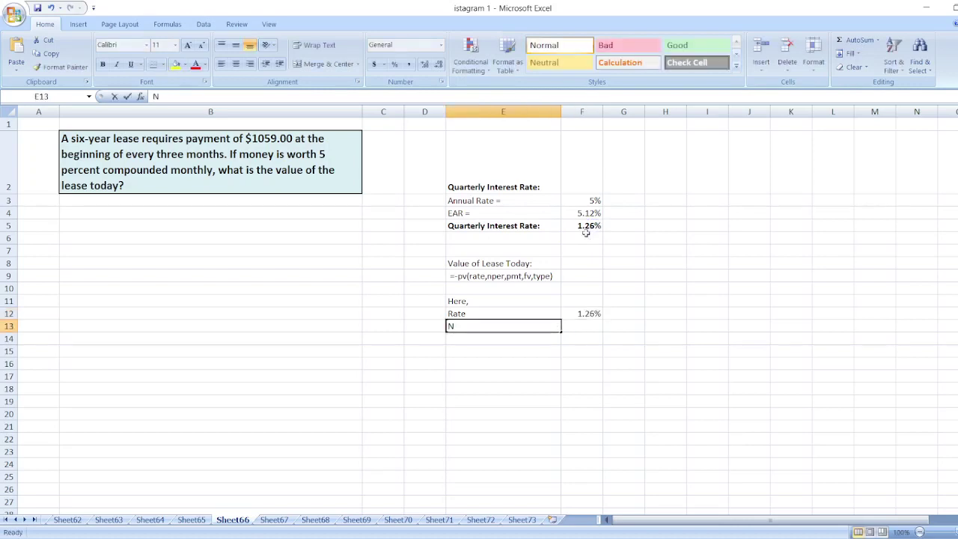
{"action": "type", "text": "PER"}
{"action": "key", "text": "Tab"}
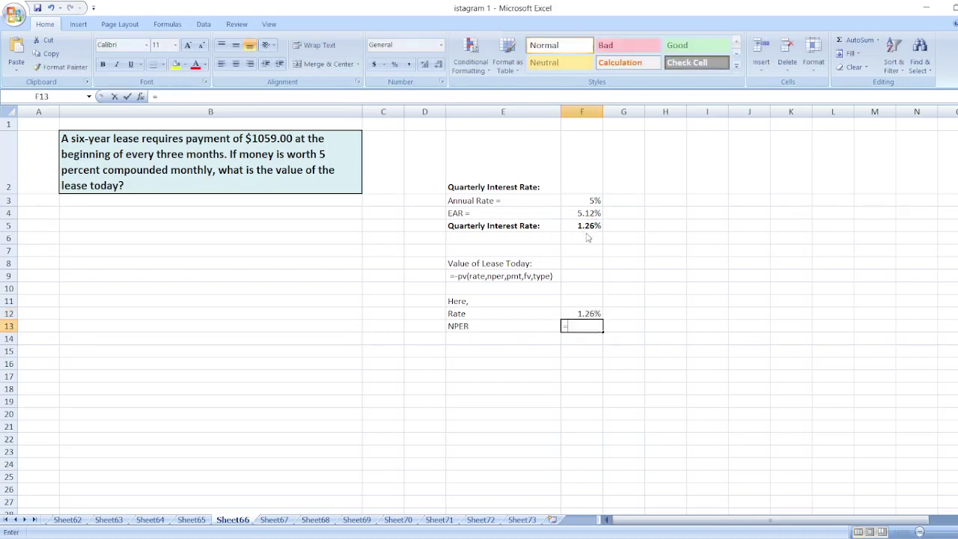
{"action": "type", "text": "="}
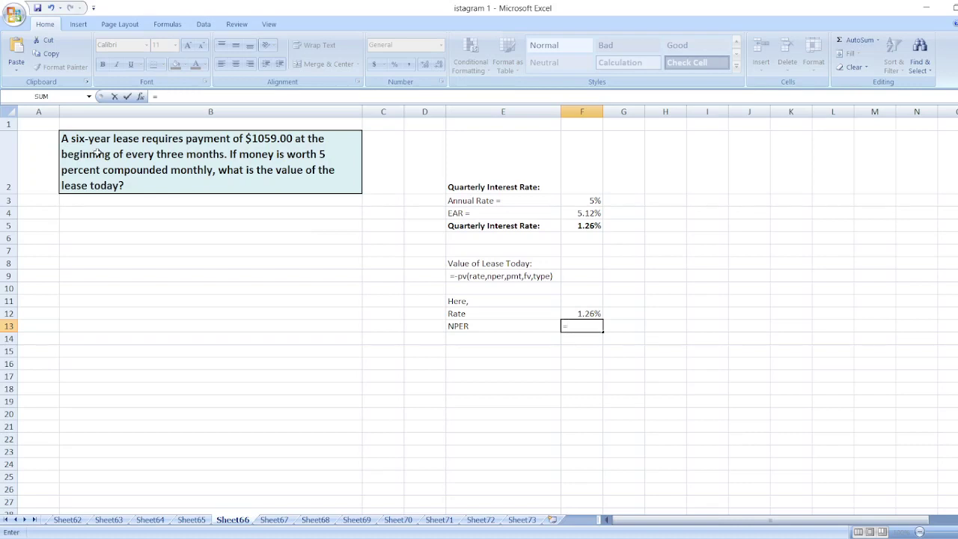
{"action": "type", "text": "6*4"}
{"action": "key", "text": "Return"}
{"action": "left_click", "coordinate": [491, 337]}
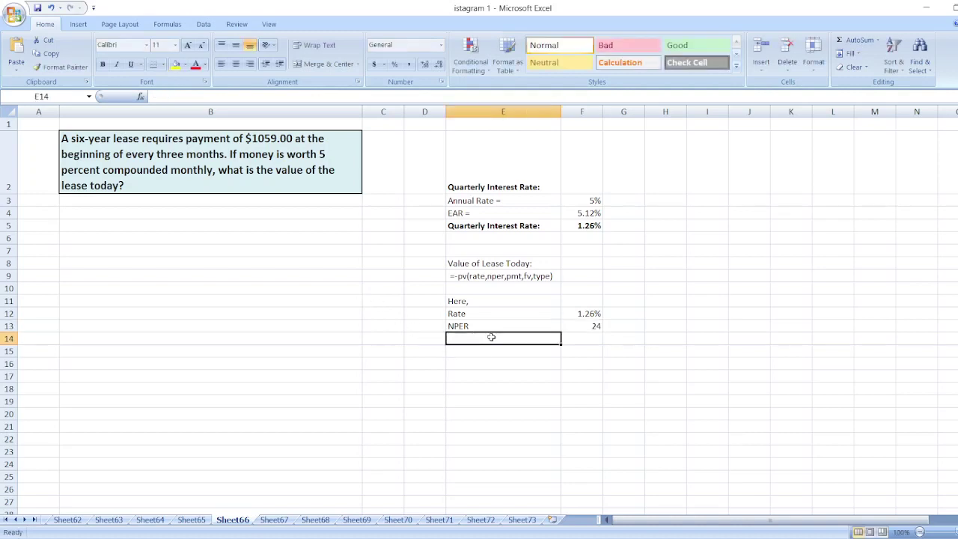
{"action": "type", "text": "PMT"}
{"action": "left_click", "coordinate": [602, 337]}
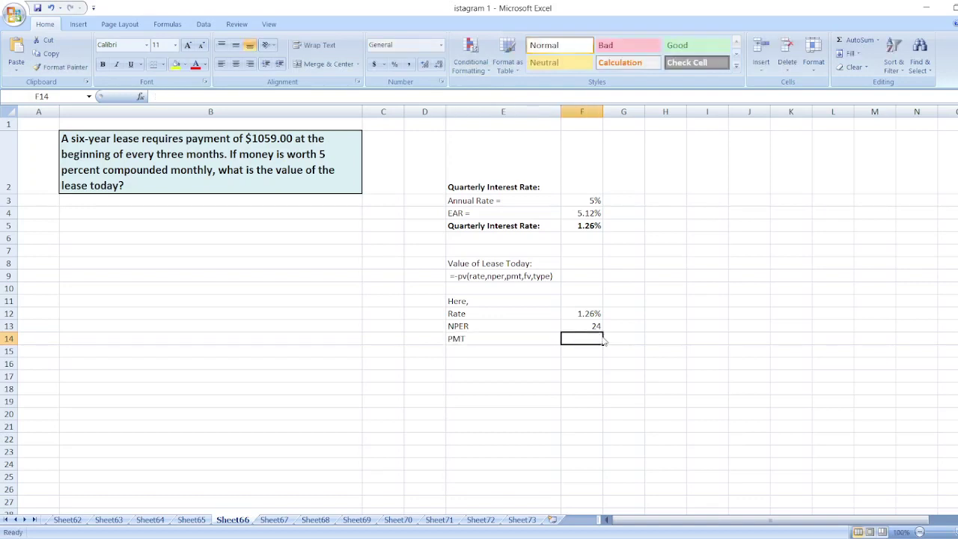
{"action": "type", "text": "$1059"}
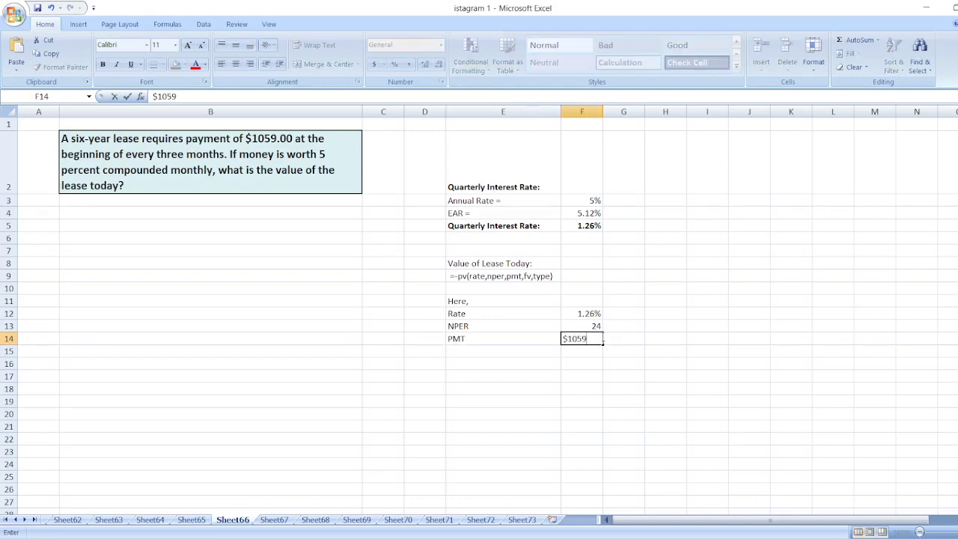
{"action": "key", "text": "Return"}
Add FV with value 0 and Type with value 1
{"action": "key", "text": "Left"}
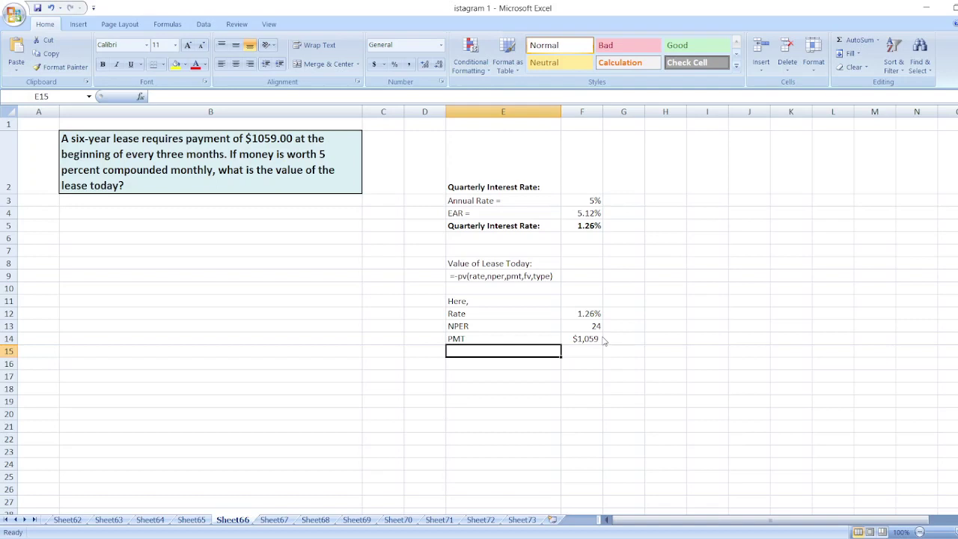
{"action": "type", "text": "FV"}
{"action": "key", "text": "Tab"}
{"action": "type", "text": "0"}
{"action": "key", "text": "Return"}
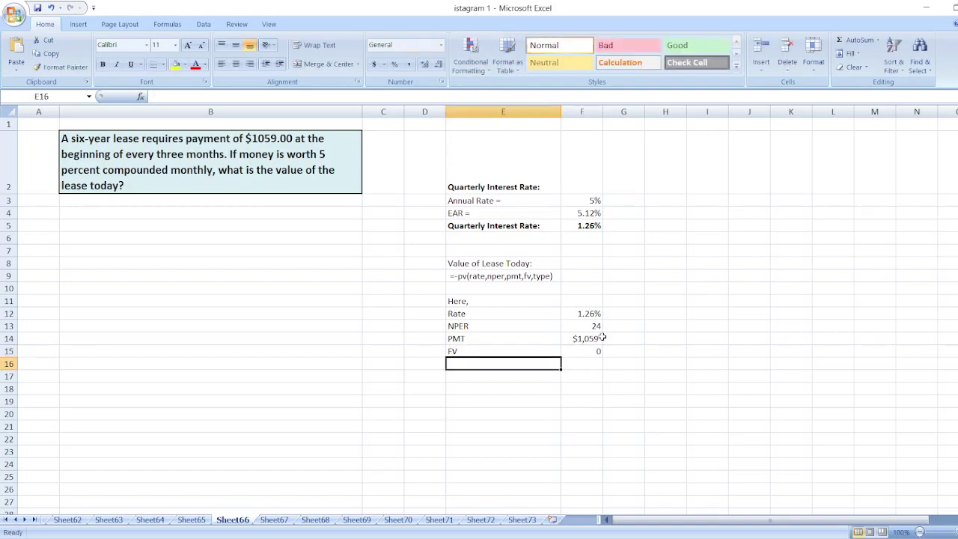
{"action": "type", "text": "Type"}
{"action": "key", "text": "Tab"}
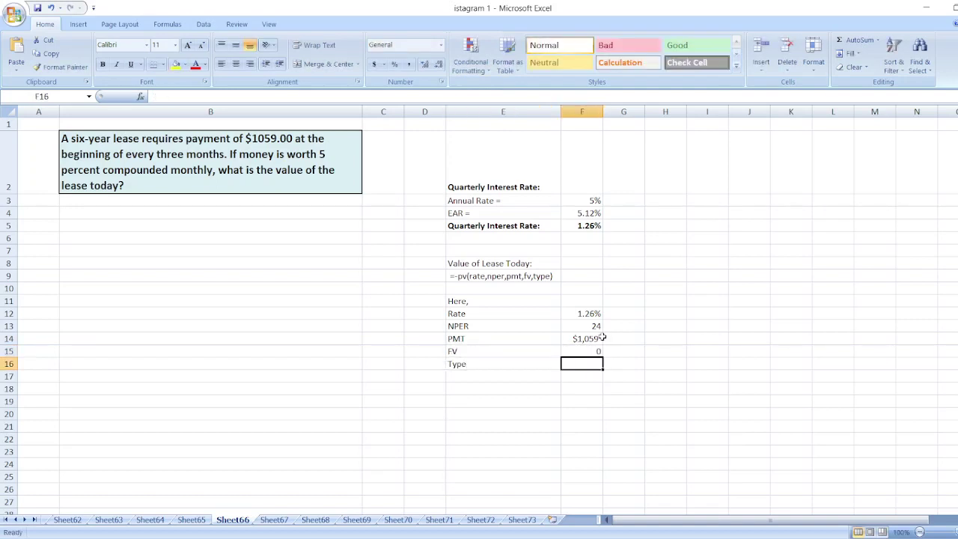
{"action": "type", "text": "1"}
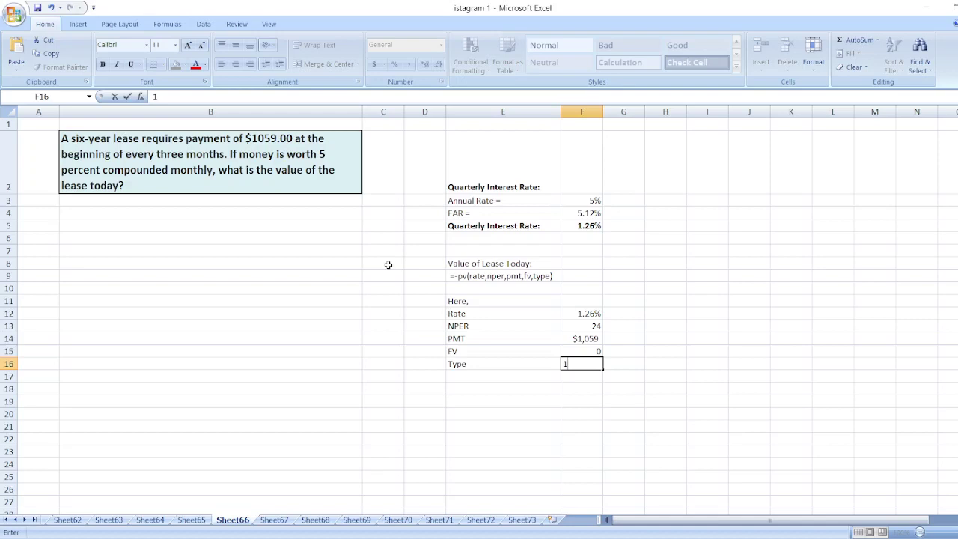
{"action": "left_click", "coordinate": [532, 374]}
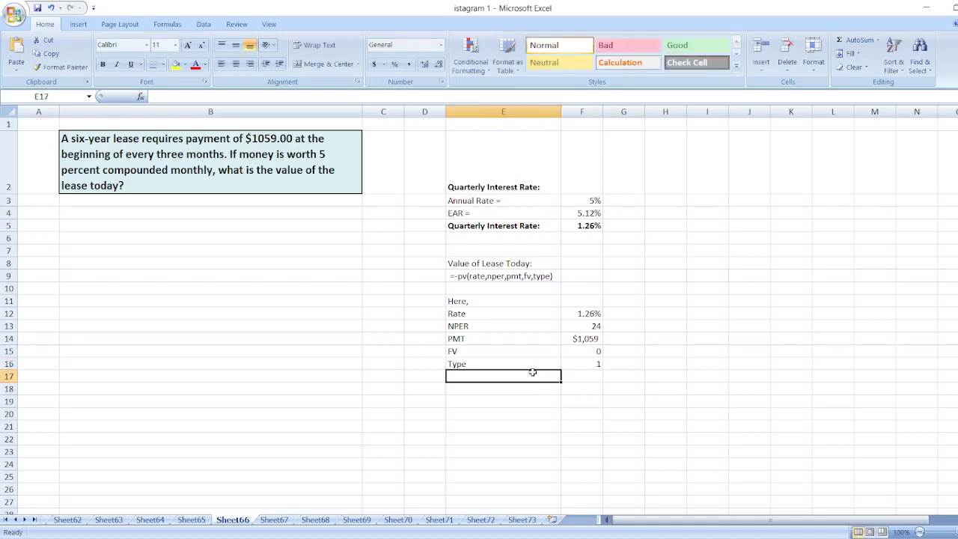
Label E17 'PV or Value of Lease Today ='
{"action": "type", "text": "PV"}
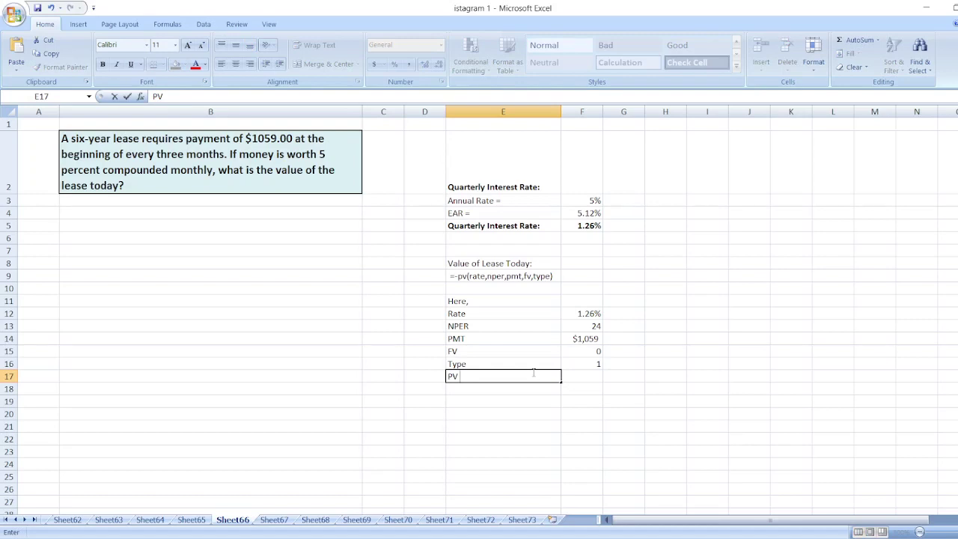
{"action": "type", "text": " or Value of"}
{"action": "type", "text": "Lease T"}
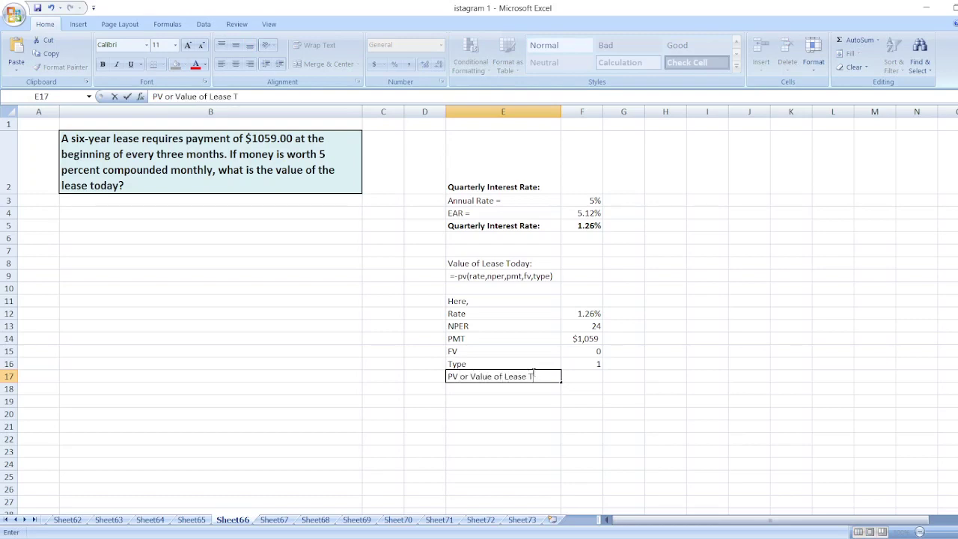
{"action": "type", "text": "oday"}
{"action": "key", "text": "Tab"}
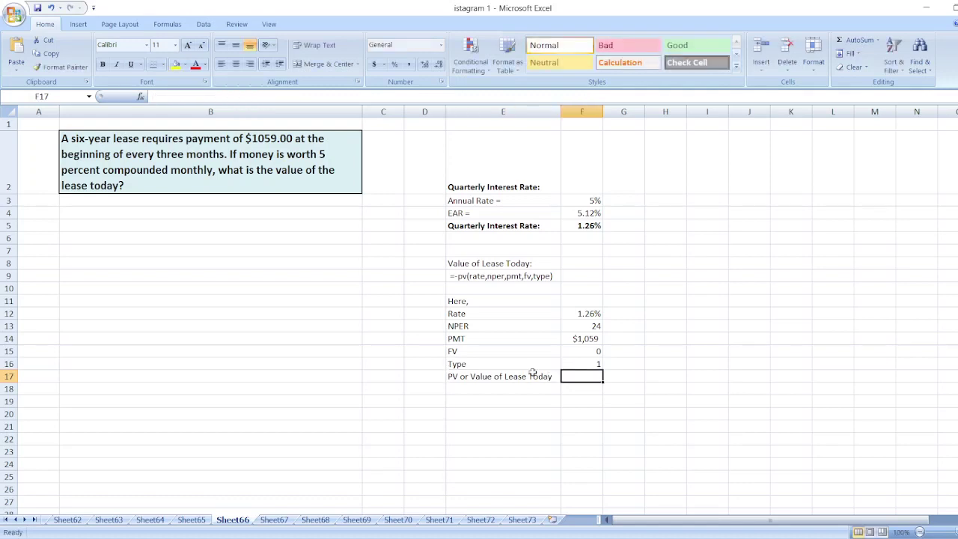
{"action": "left_click", "coordinate": [533, 371]}
{"action": "left_click", "coordinate": [282, 96]}
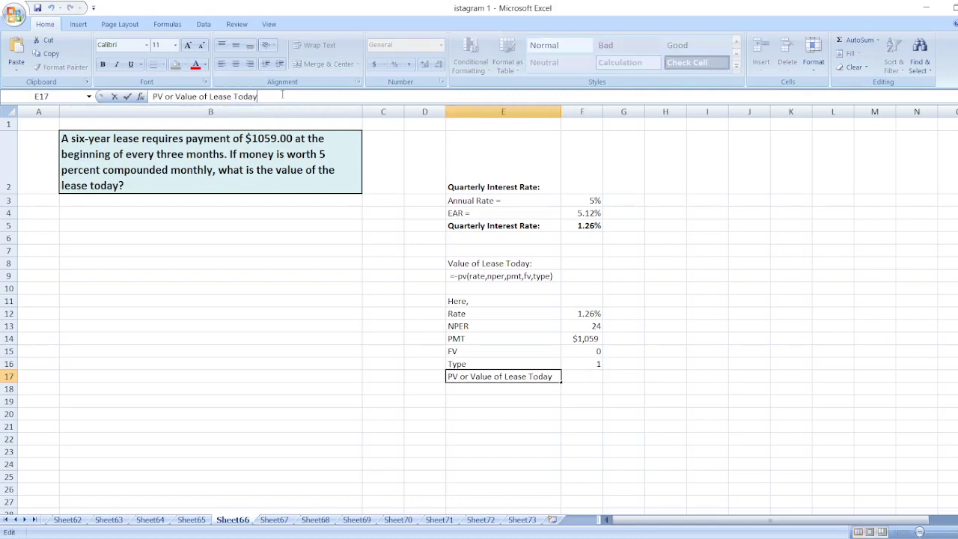
{"action": "type", "text": "="}
{"action": "key", "text": "Up"}
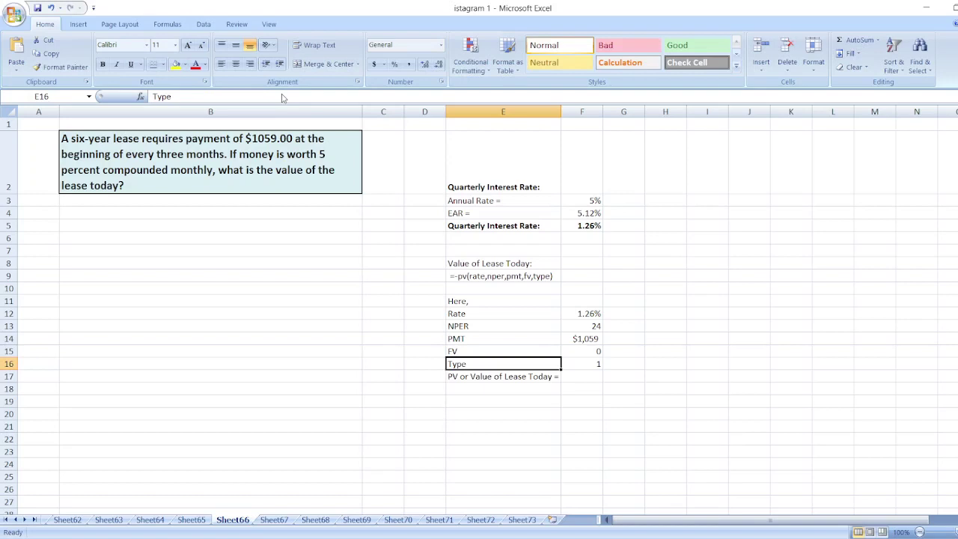
{"action": "key", "text": "Right"}
{"action": "key", "text": "Down"}
Enter =-PV(F12,F13,F14,F15,F16) in F17, giving $22,101.66
{"action": "type", "text": "="}
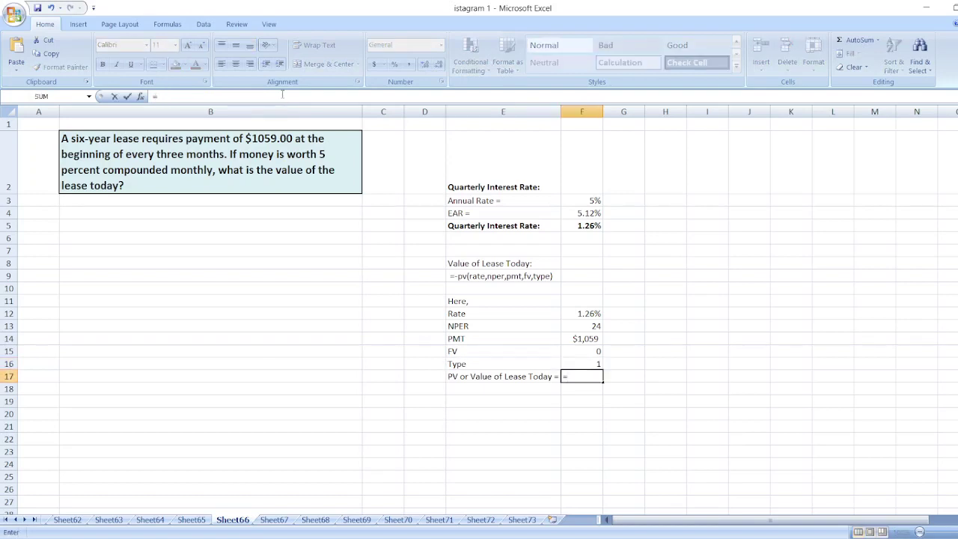
{"action": "type", "text": "-pv("}
{"action": "key", "text": "Up"}
{"action": "key", "text": "Up"}
{"action": "key", "text": "Up"}
{"action": "key", "text": "Up"}
{"action": "key", "text": "Up"}
{"action": "type", "text": ","}
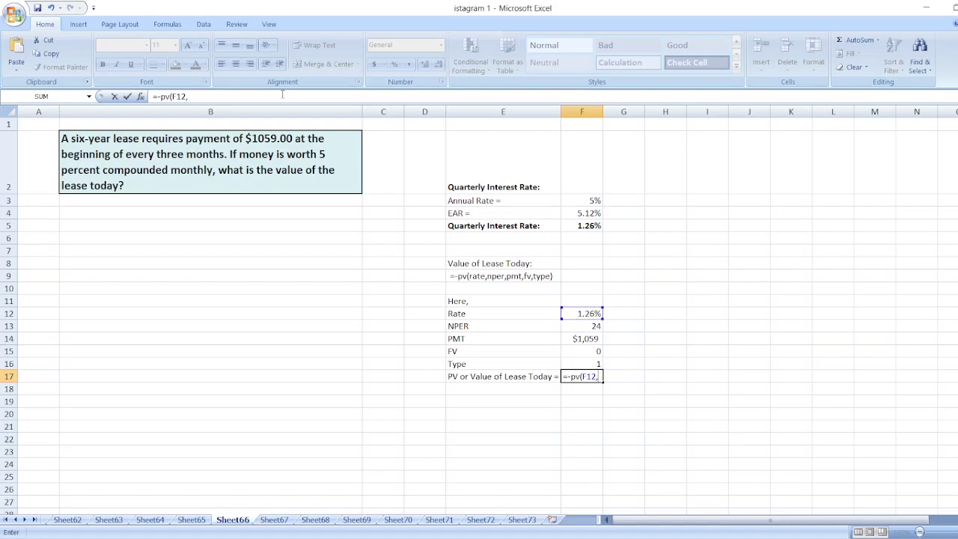
{"action": "key", "text": "Up"}
{"action": "key", "text": "Up"}
{"action": "key", "text": "Up"}
{"action": "key", "text": "Up"}
{"action": "type", "text": ","}
{"action": "key", "text": "Up"}
{"action": "key", "text": "Up"}
{"action": "key", "text": "Up"}
{"action": "type", "text": ","}
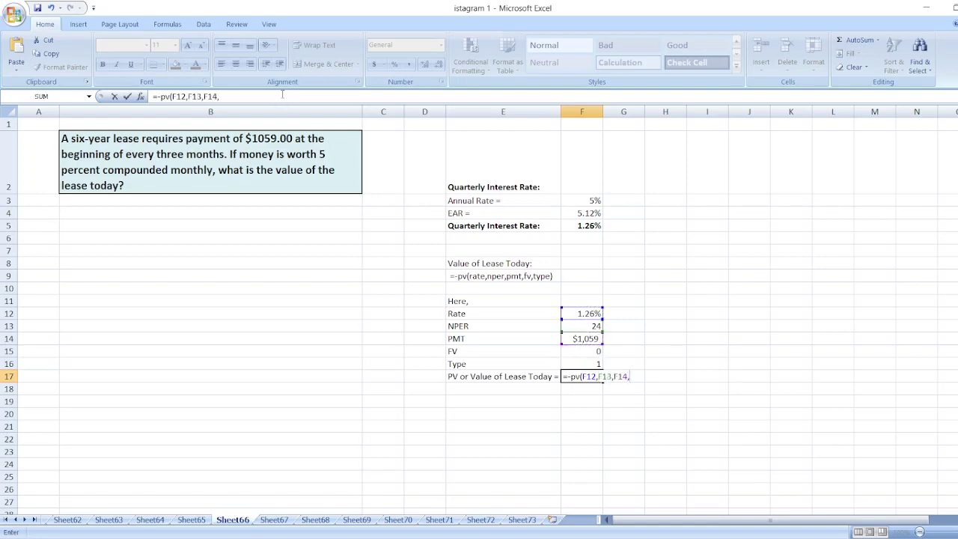
{"action": "key", "text": "Up"}
{"action": "key", "text": "Up"}
{"action": "type", "text": ","}
{"action": "key", "text": "Up"}
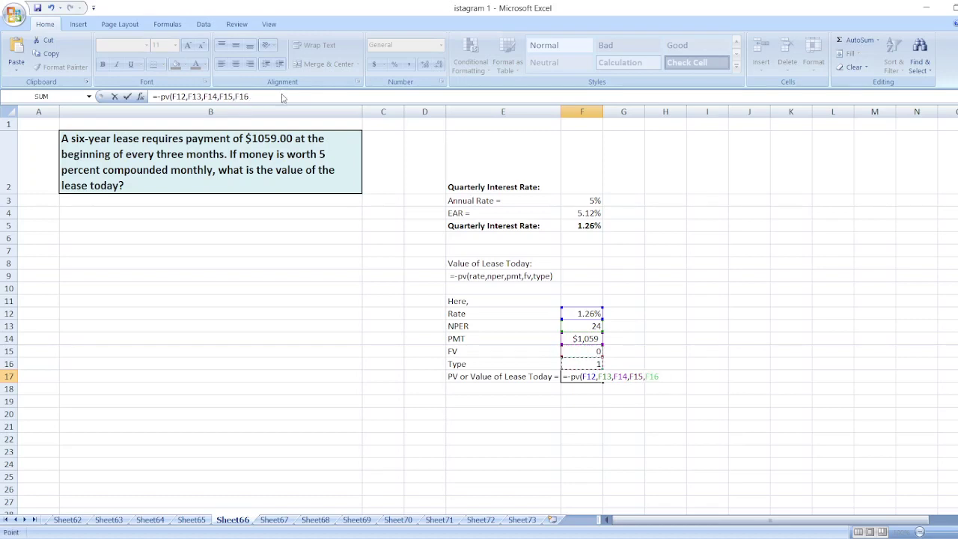
{"action": "type", "text": ")"}
{"action": "key", "text": "Return"}
{"action": "key", "text": "Up"}
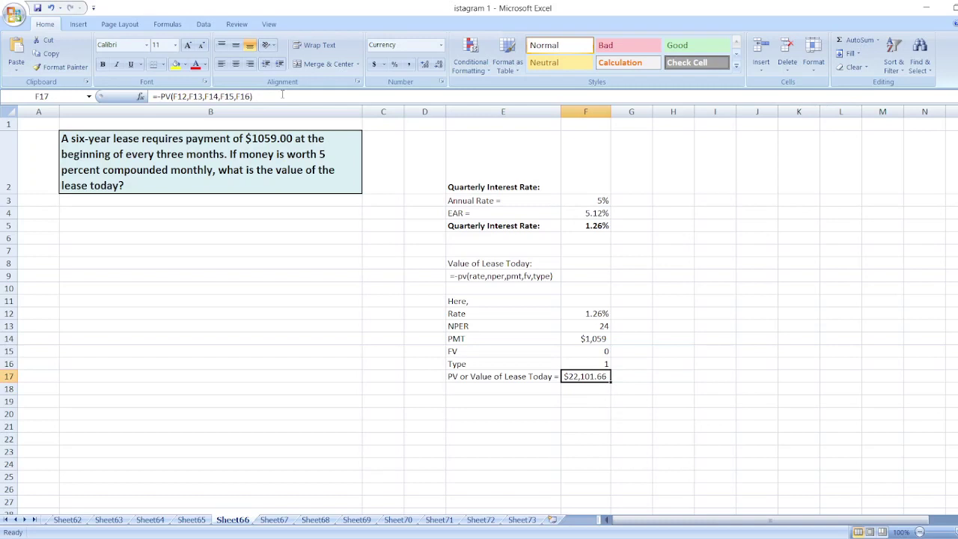
Bold the PV result row E17:F17
{"action": "key", "text": "Left"}
{"action": "key", "text": "shift+Right"}
{"action": "key", "text": "ctrl+b"}
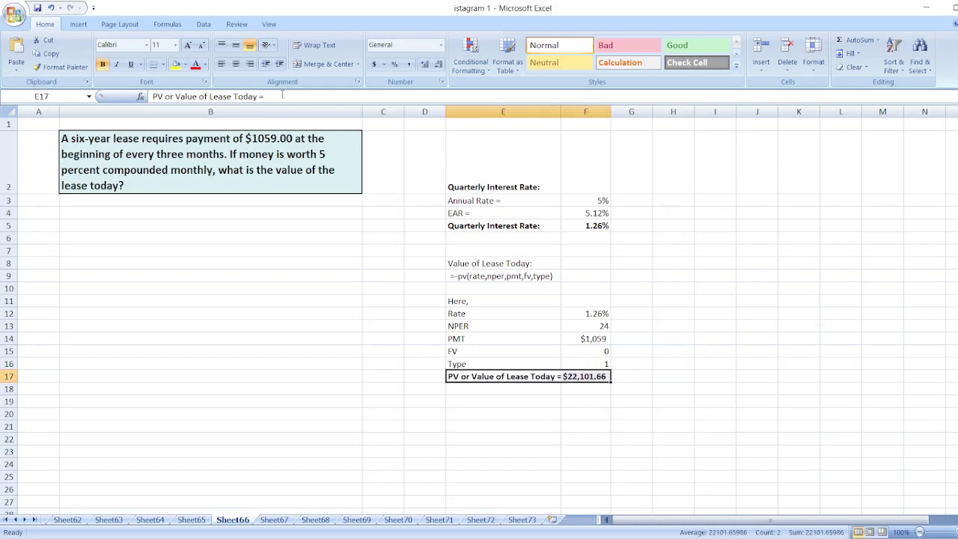
{"action": "left_click", "coordinate": [665, 268]}
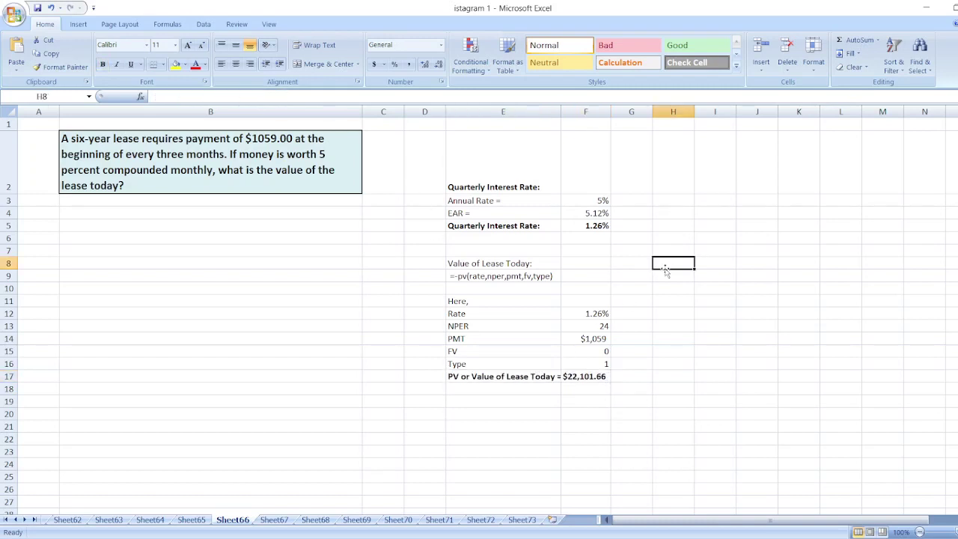
Widen column E and bold the Value of Lease Today label and formula text in E8:E9
{"action": "left_click", "coordinate": [559, 125]}
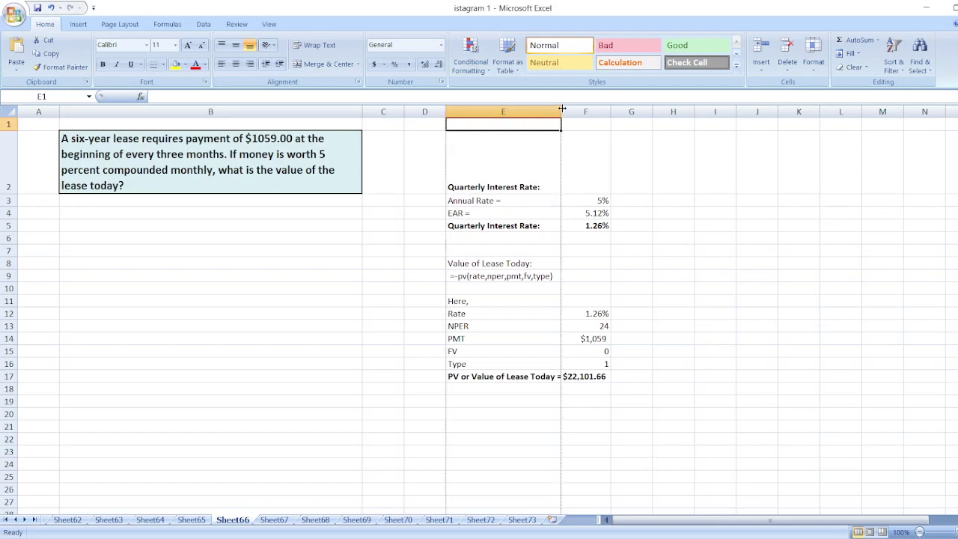
{"action": "left_click_drag", "start_coordinate": [561, 113], "coordinate": [601, 113]}
{"action": "left_click", "coordinate": [507, 263]}
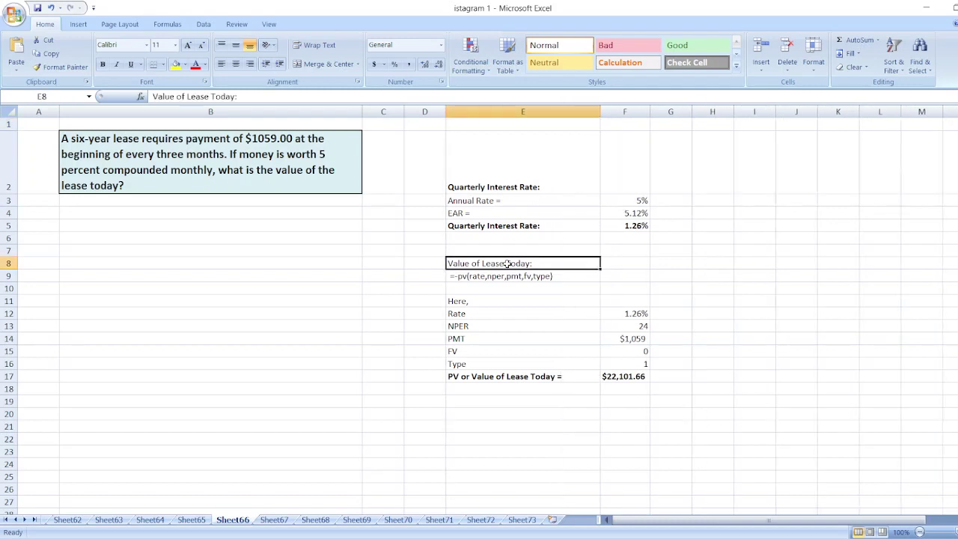
{"action": "key", "text": "shift+Down"}
{"action": "key", "text": "ctrl+b"}
{"action": "left_click", "coordinate": [755, 434]}
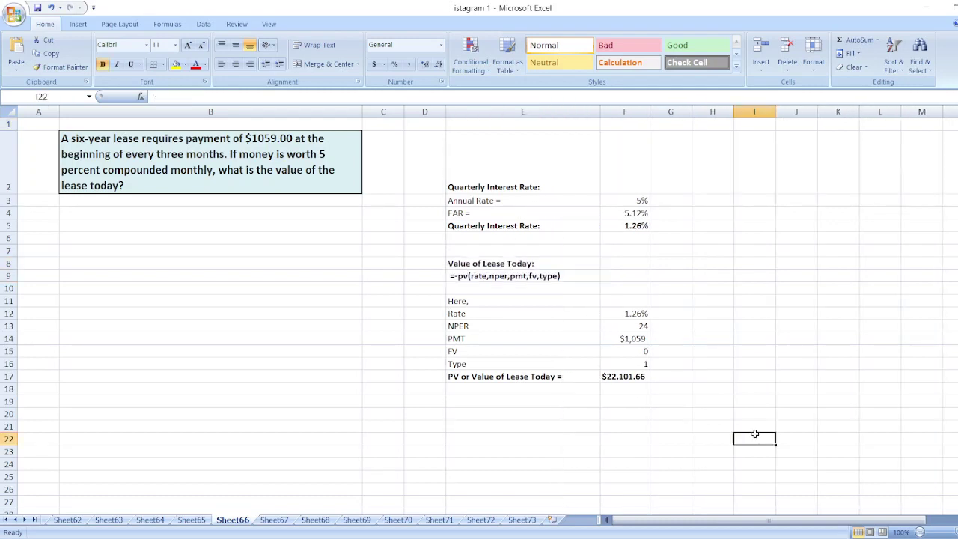